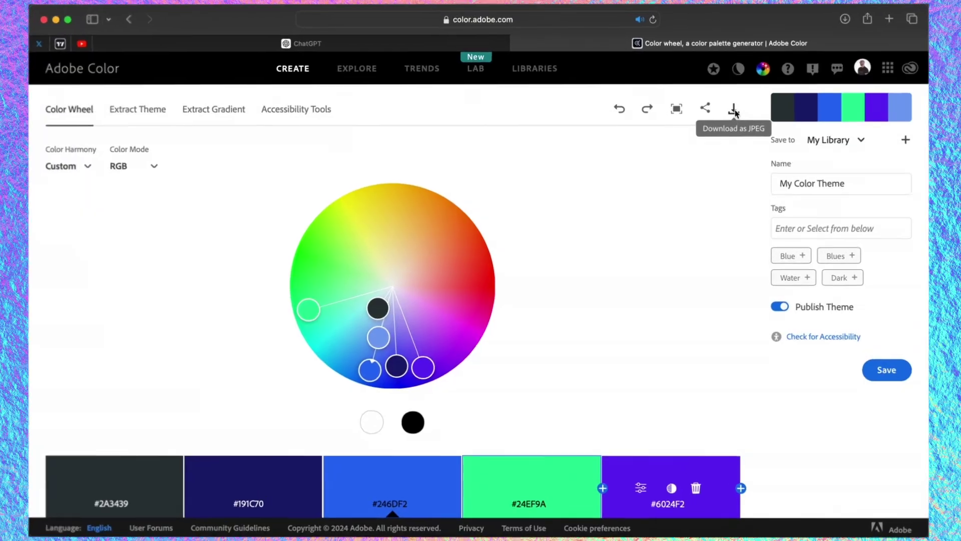
# - Leave Adobe Color's library dropdown and show an empty ChatGPT chat in Safari
pyautogui.click(848, 142)
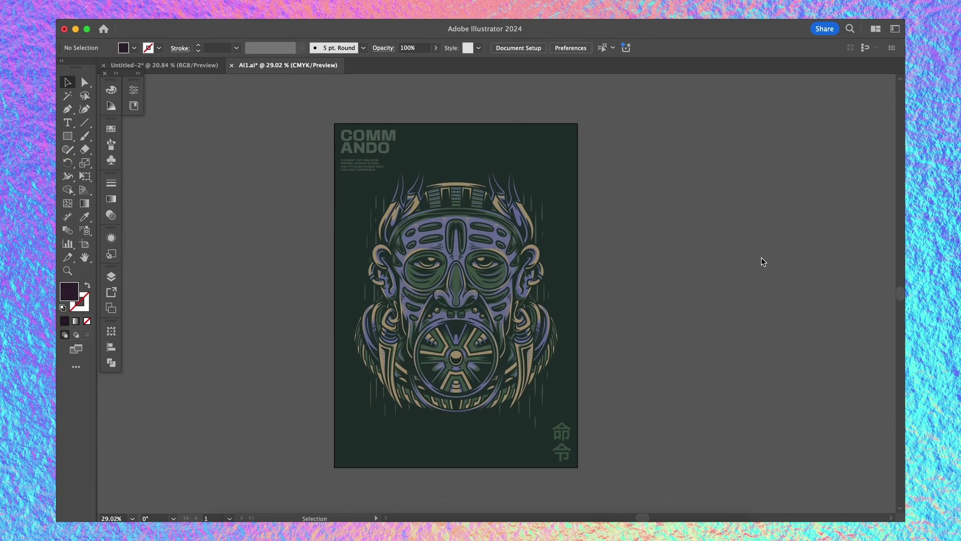
pyautogui.hotkey('ctrl', 'Up')
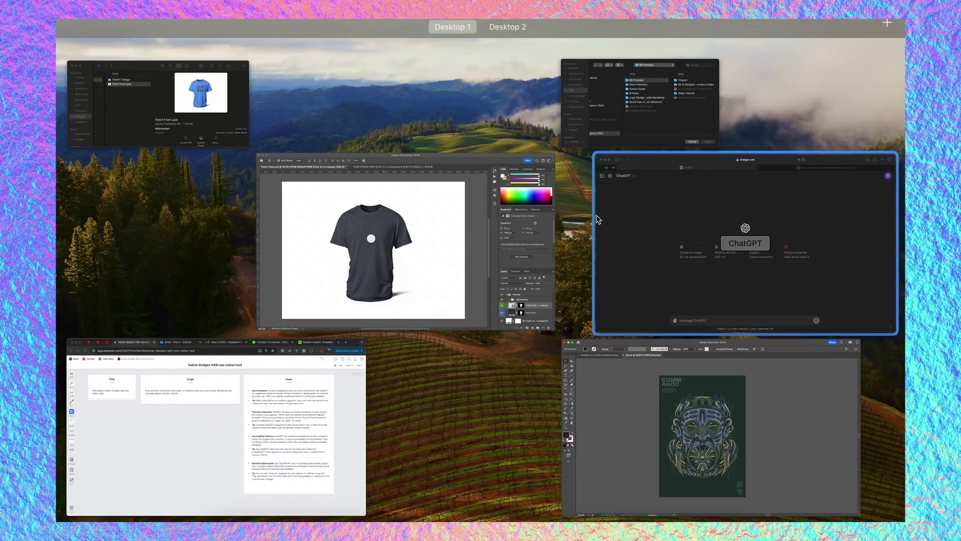
pyautogui.click(673, 237)
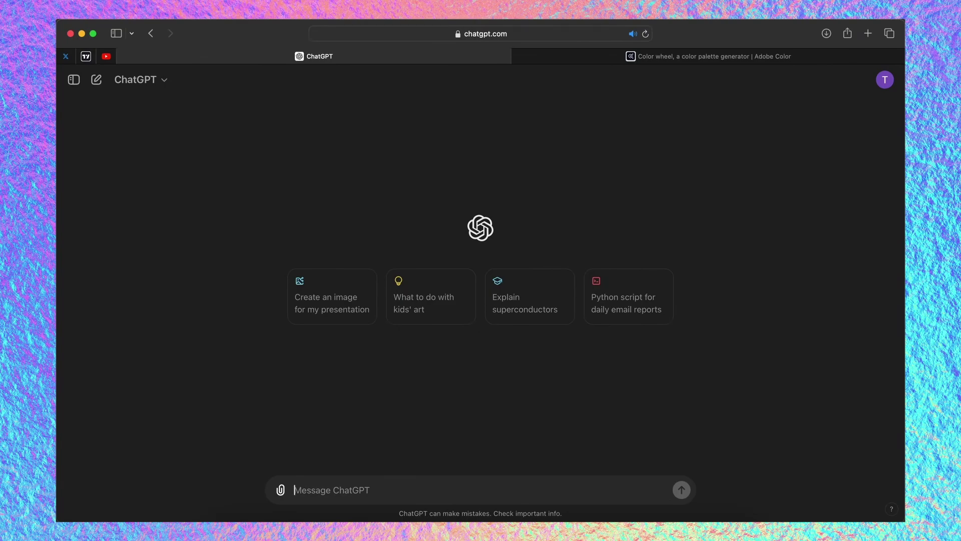
pyautogui.click(719, 57)
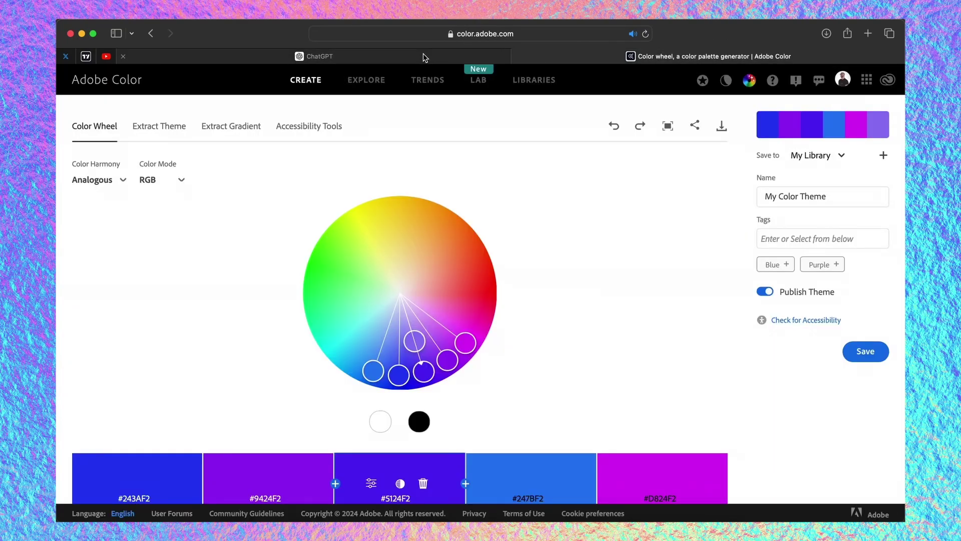
pyautogui.moveTo(319, 56)
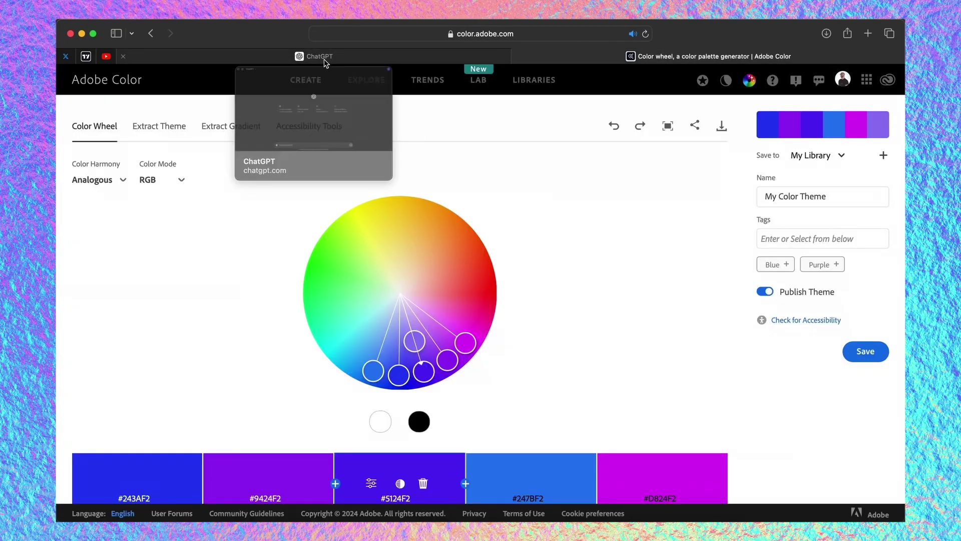
pyautogui.click(418, 59)
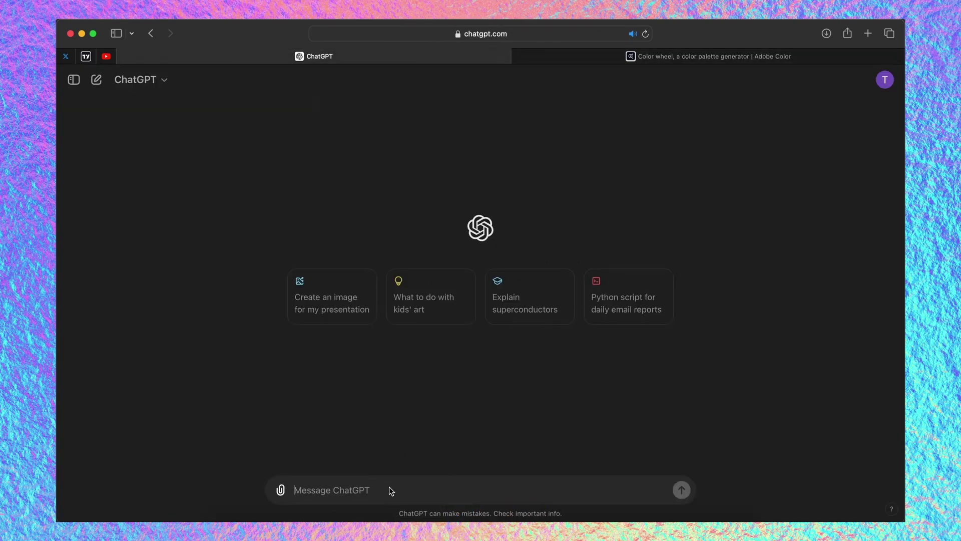
pyautogui.write('What color palette would work well for an urban apparel')
pyautogui.write(' br')
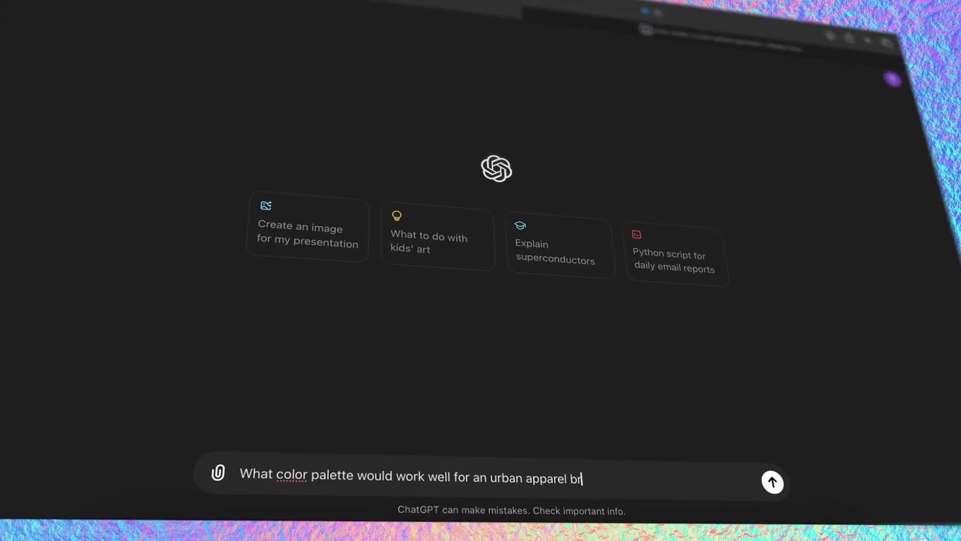
pyautogui.write('and, that ')
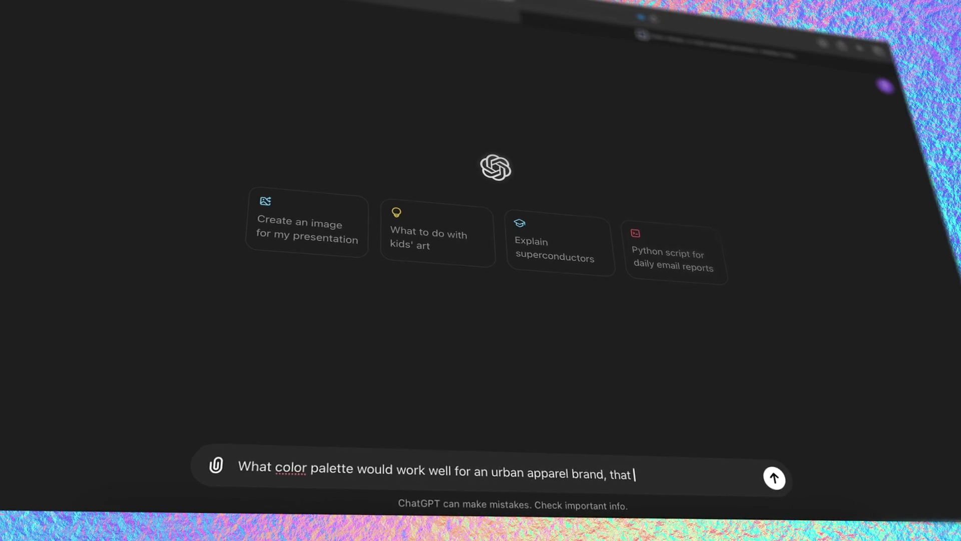
pyautogui.write('wants to b')
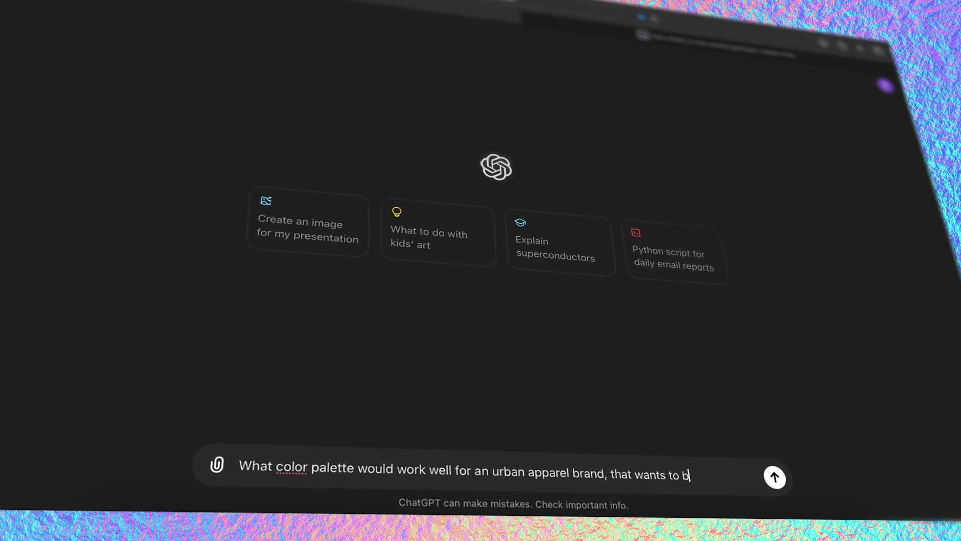
pyautogui.write('e dark ')
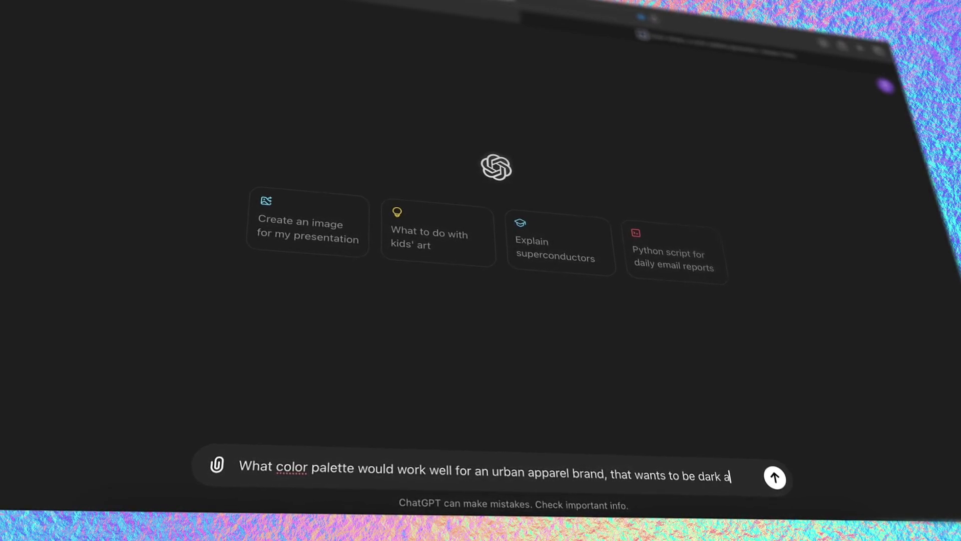
pyautogui.write('and mysterious, almost macabre')
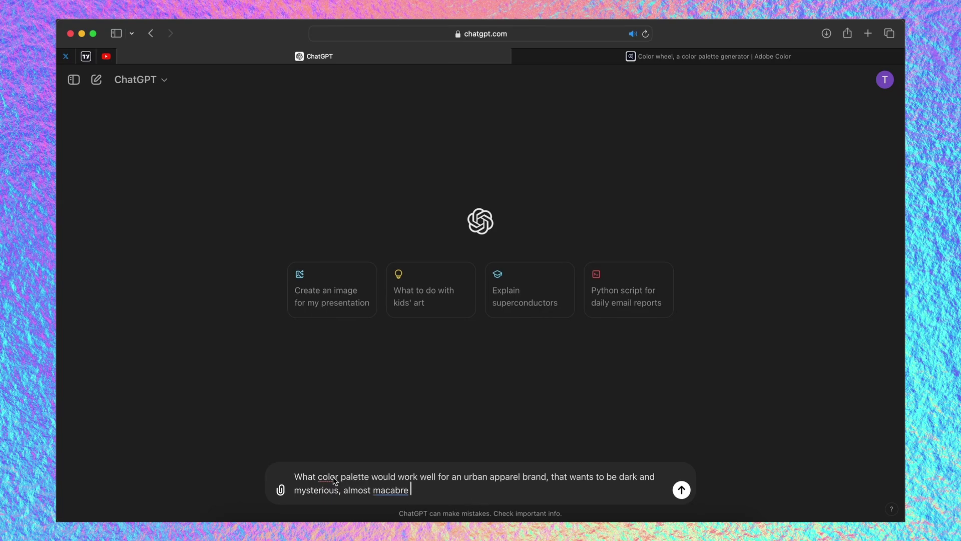
# - Ask ChatGPT for a dark, macabre urban apparel palette and select Midnight Blue 191970
pyautogui.press('Return')
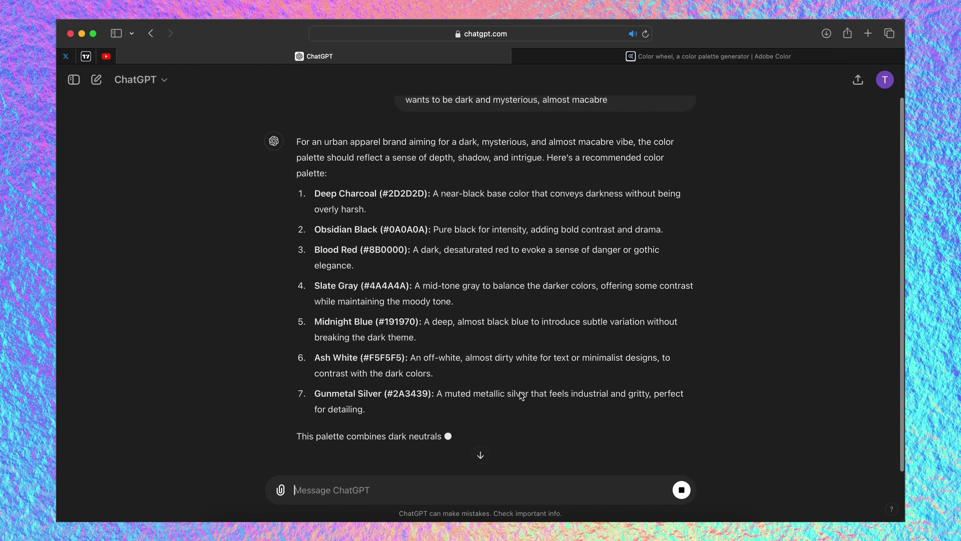
pyautogui.scroll(2, 481, 225)
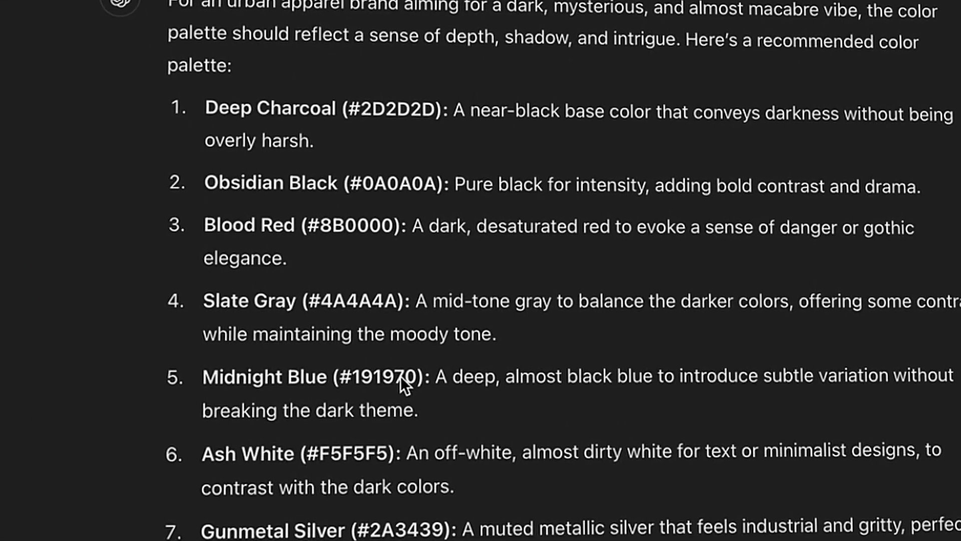
pyautogui.doubleClick(389, 378)
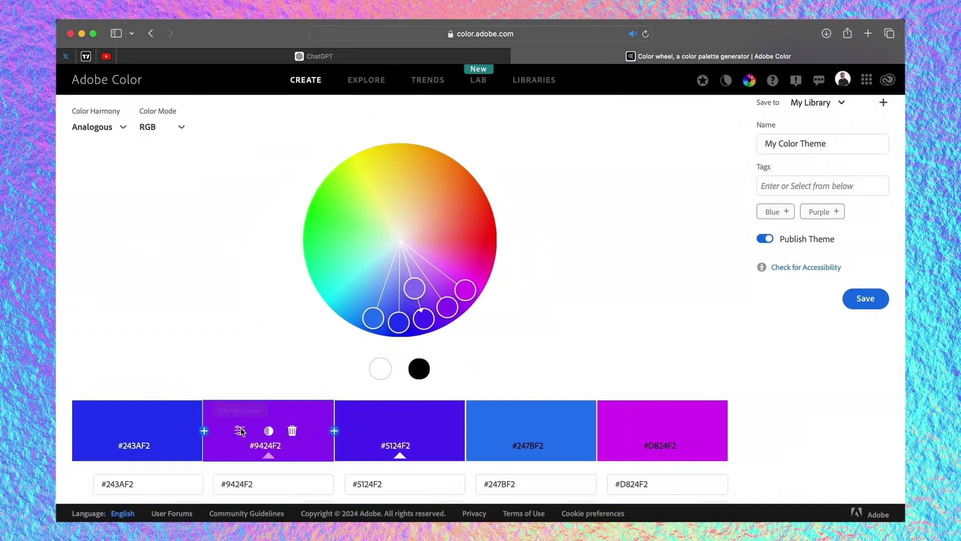
pyautogui.scroll(-3, 315, 392)
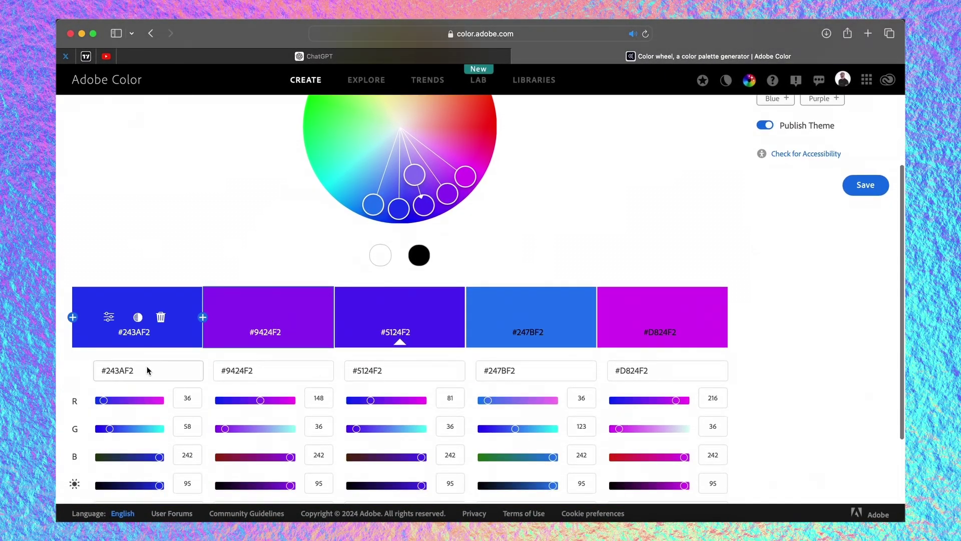
# - Replace the second swatch #9424F2 with 191970, keeping My Library as the save destination
pyautogui.click(257, 373)
pyautogui.press('super+a')
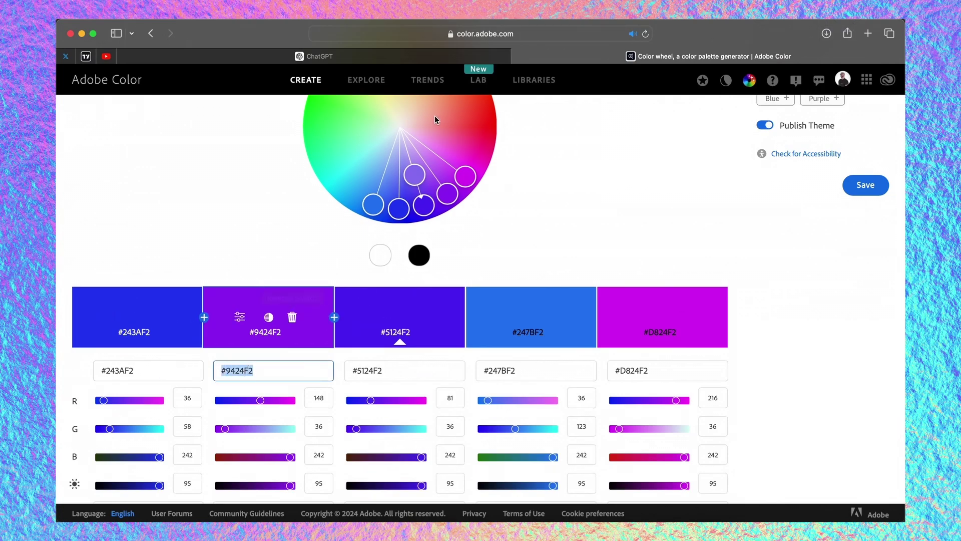
pyautogui.click(398, 59)
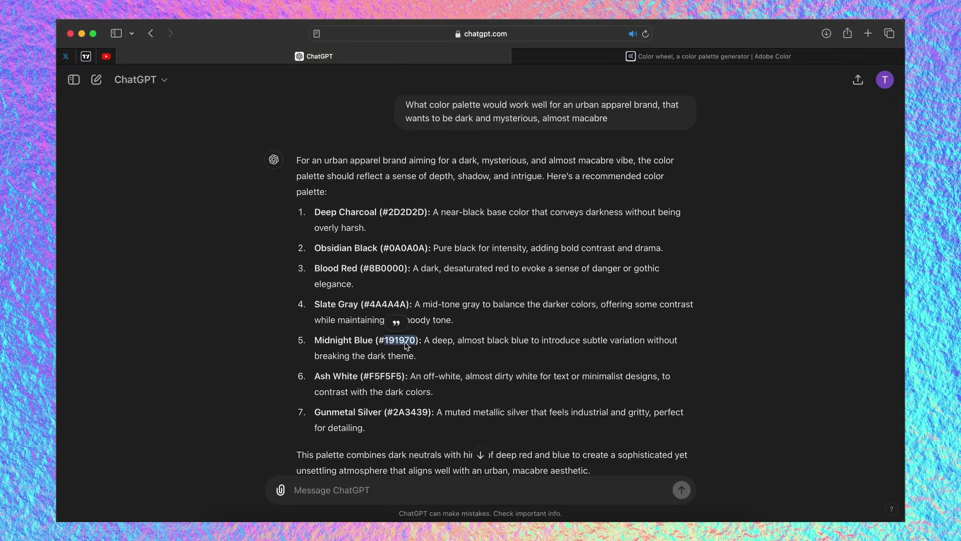
pyautogui.click(626, 56)
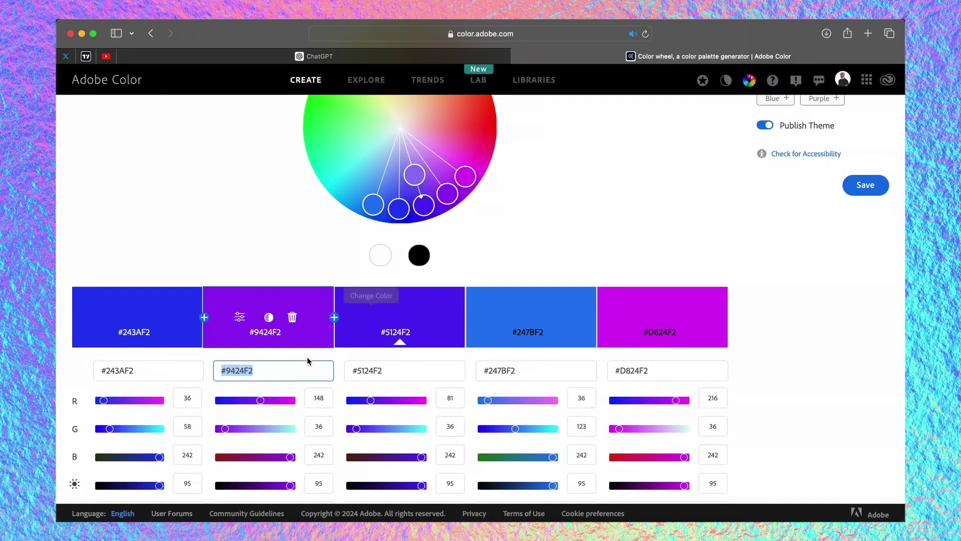
pyautogui.write('#191970')
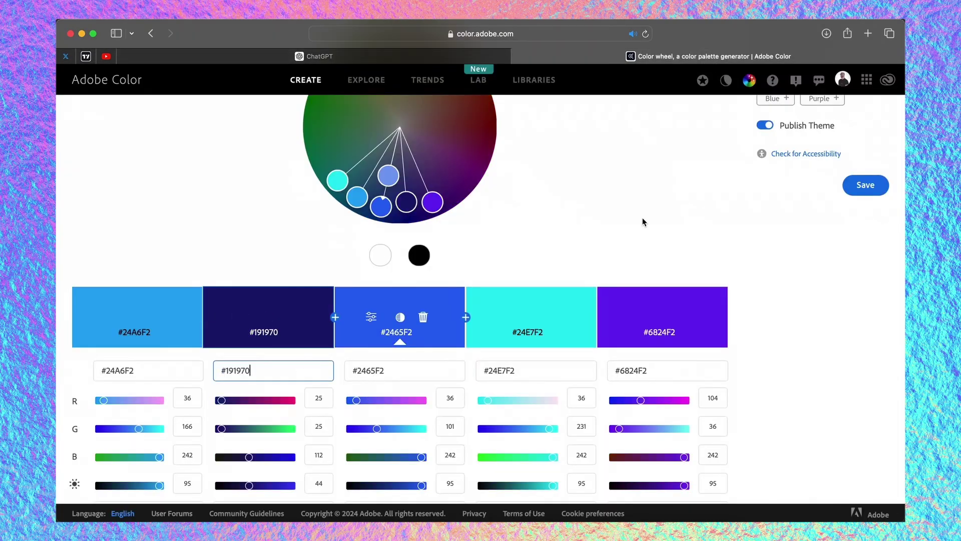
pyautogui.scroll(2, 642, 221)
pyautogui.scroll(2, 667, 198)
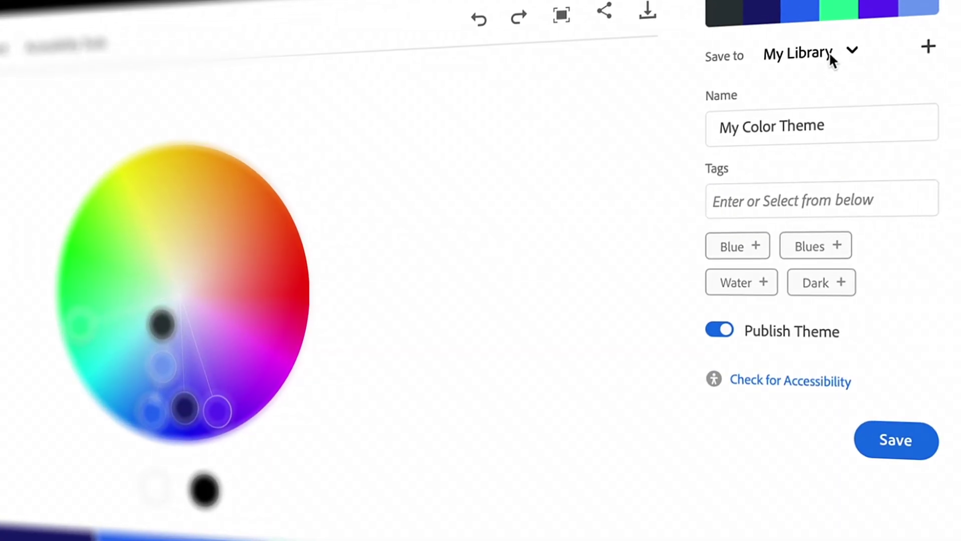
pyautogui.click(831, 54)
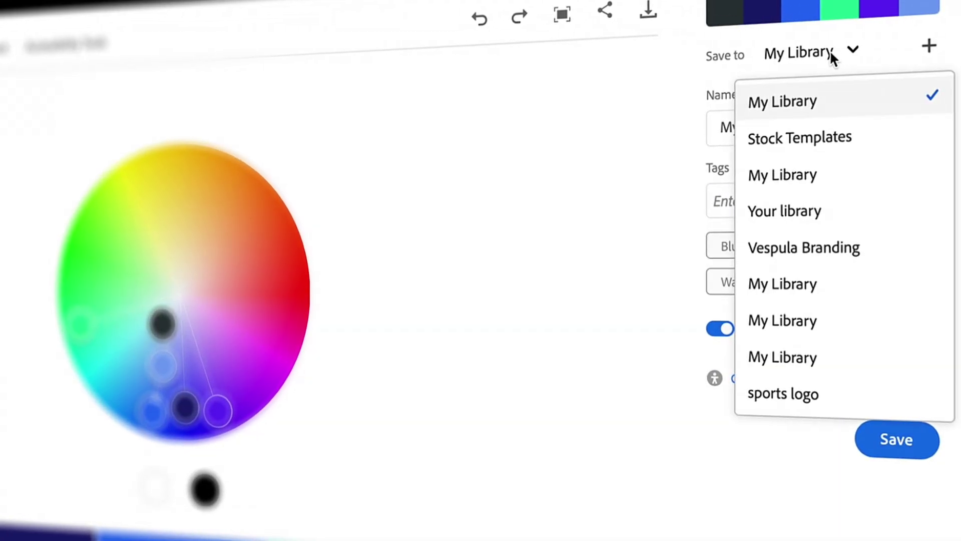
pyautogui.click(515, 143)
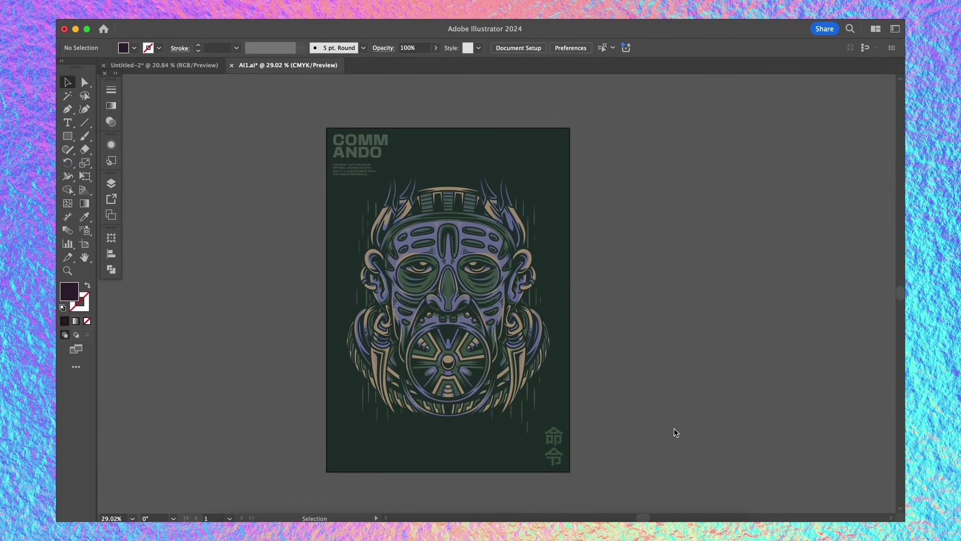
# - Show My Library's assets via Window > Libraries to locate My Color Theme
pyautogui.click(345, 9)
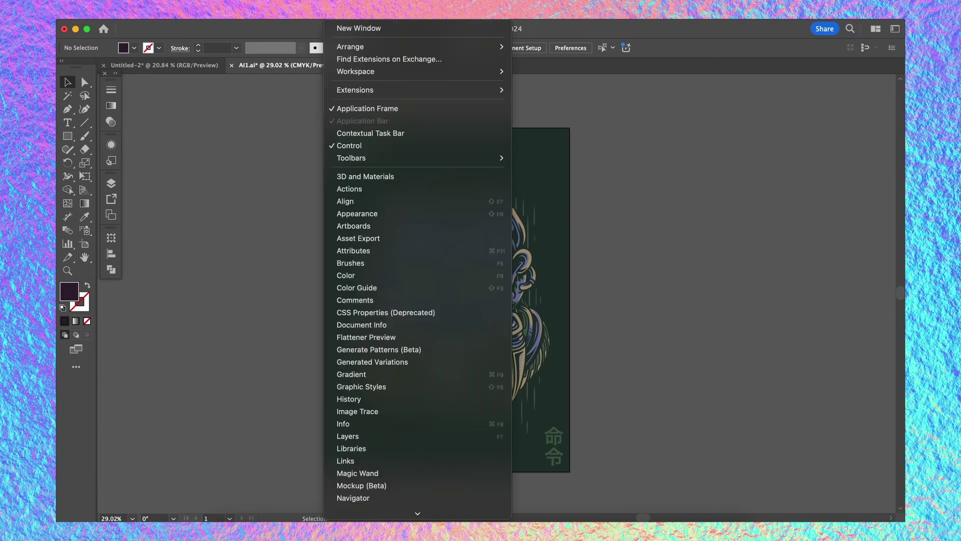
pyautogui.scroll(-3, 394, 391)
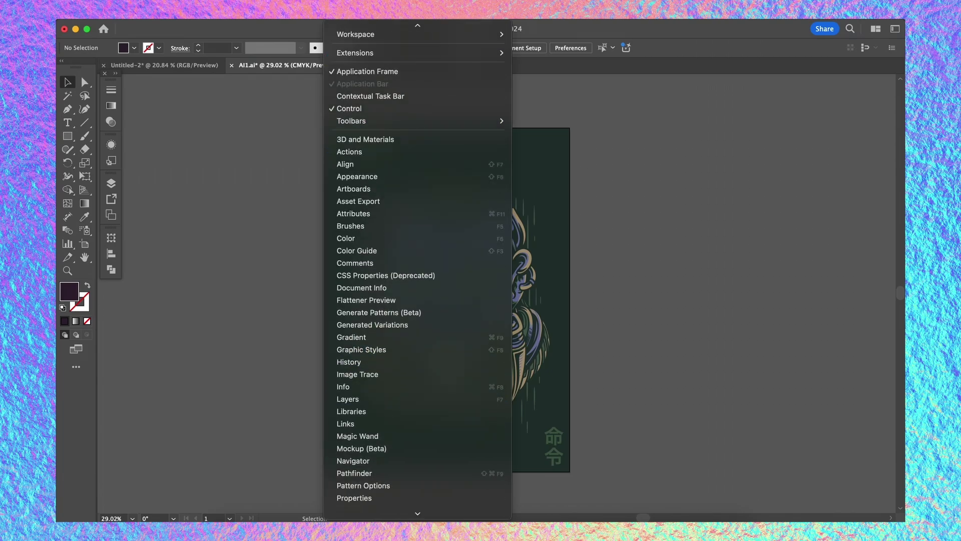
pyautogui.click(402, 407)
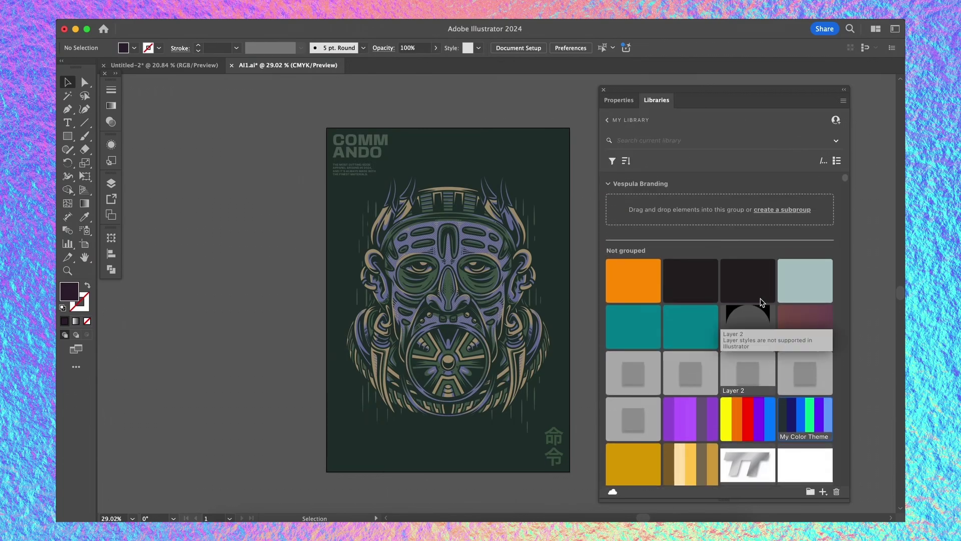
pyautogui.scroll(-5, 761, 302)
pyautogui.scroll(5, 761, 303)
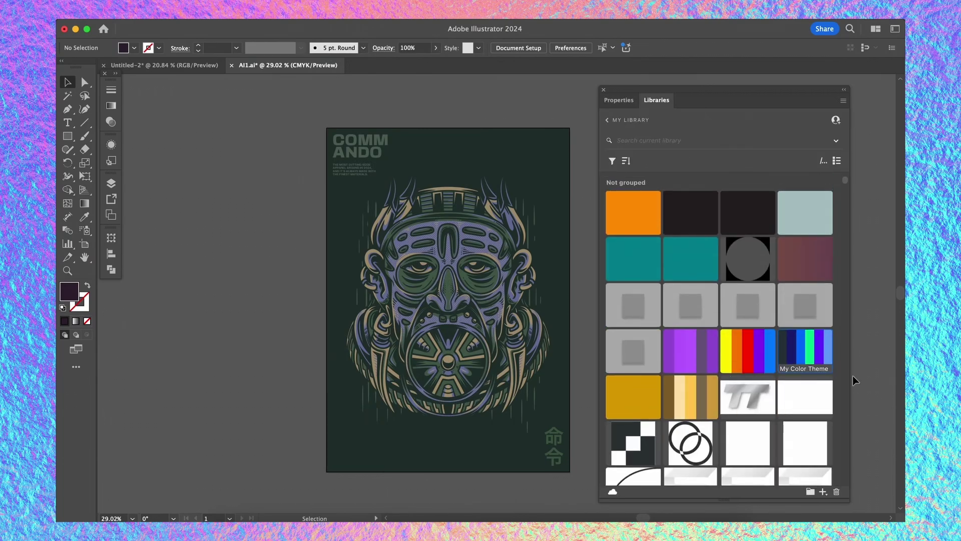
pyautogui.moveTo(806, 416)
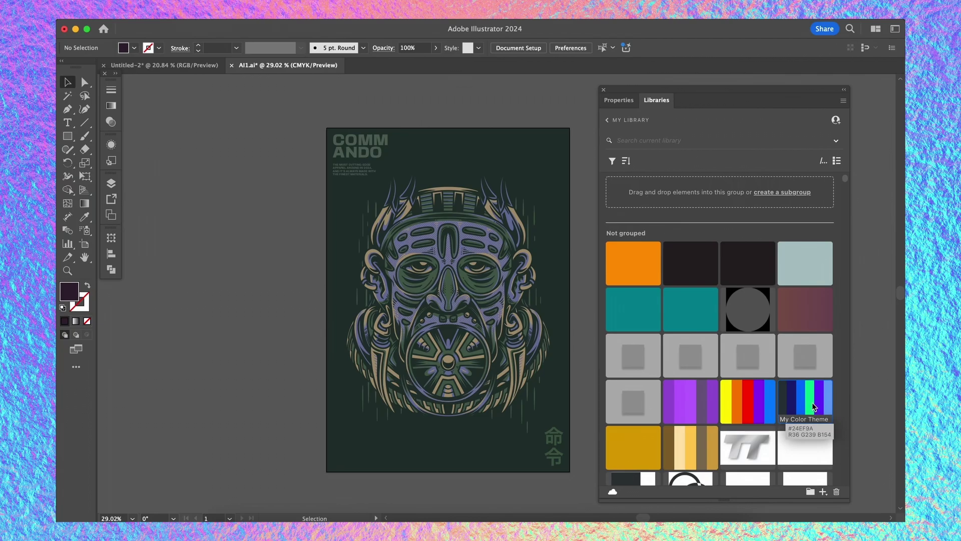
pyautogui.click(342, 7)
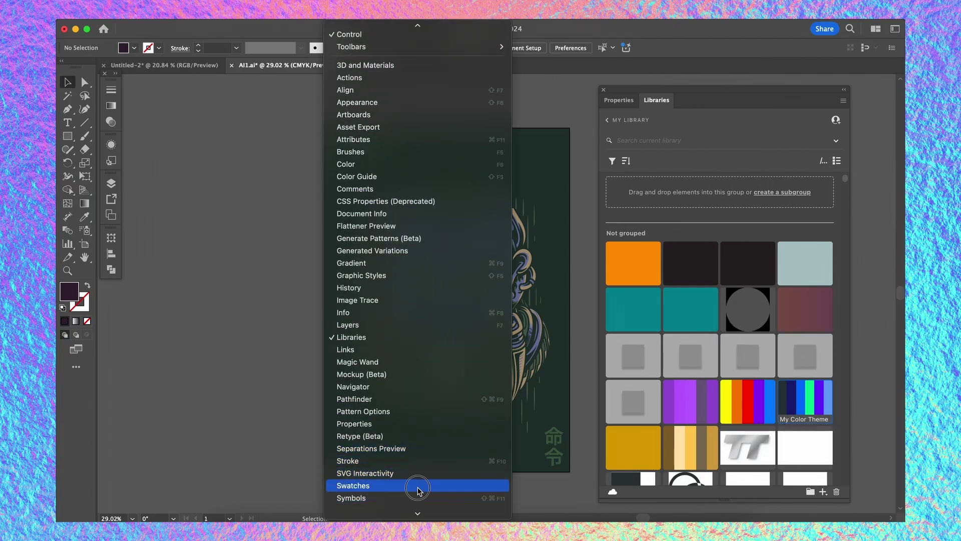
# - Add My Color Theme to Swatches, then close Libraries and deselect the swatch group
pyautogui.click(419, 486)
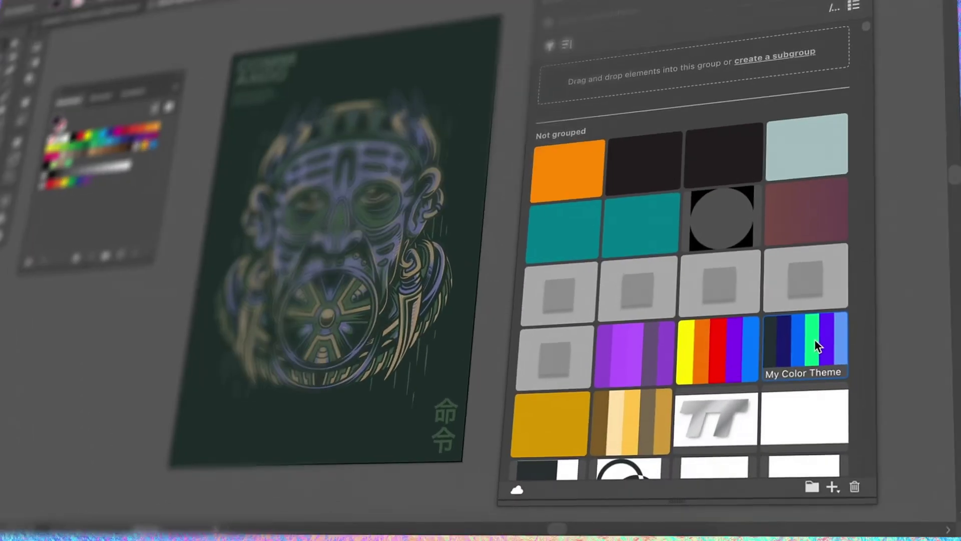
pyautogui.rightClick(814, 339)
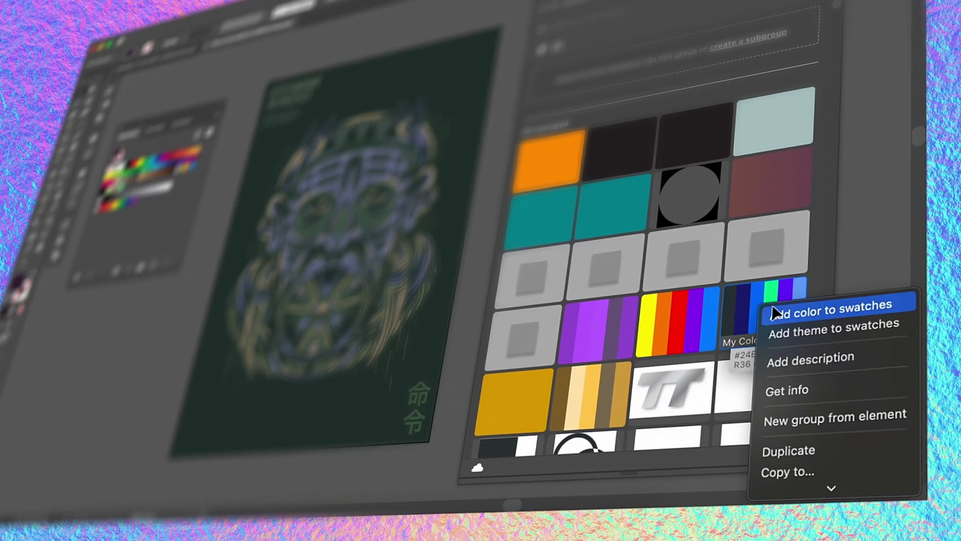
pyautogui.click(840, 325)
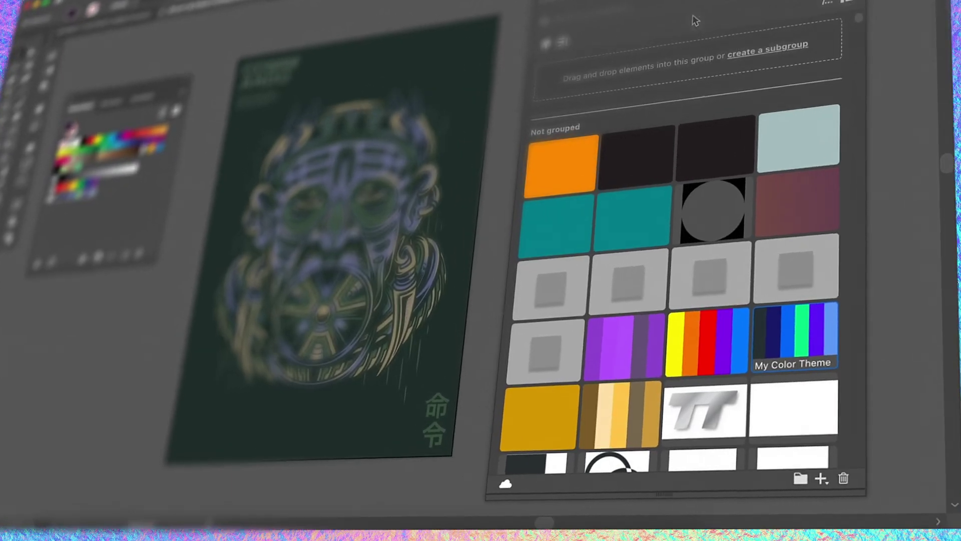
pyautogui.click(606, 92)
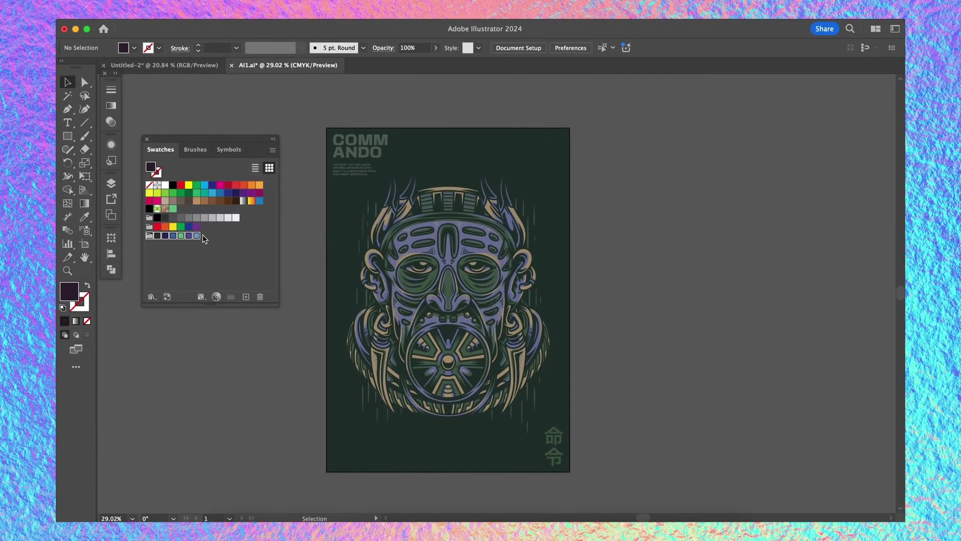
pyautogui.click(650, 284)
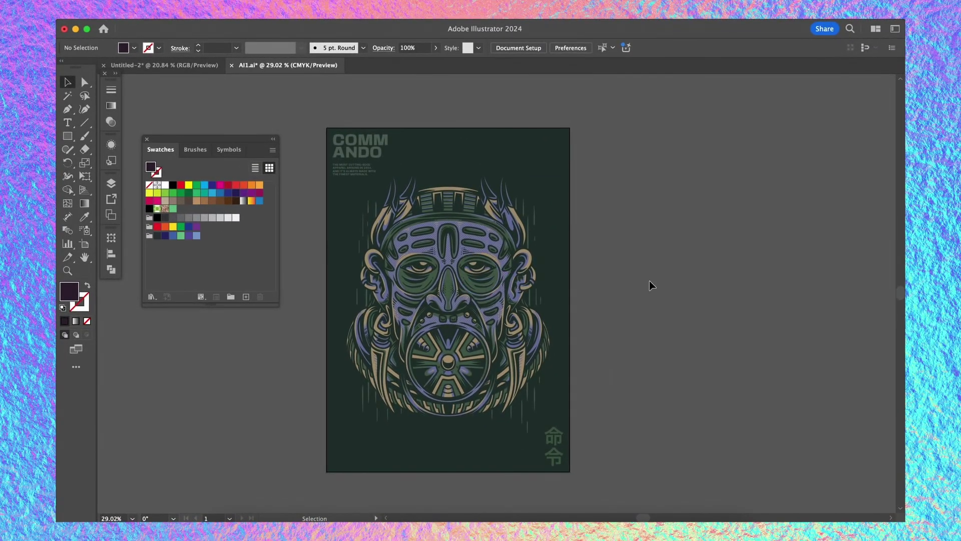
pyautogui.scroll(2, 651, 284)
pyautogui.hscroll(-2, 651, 284)
pyautogui.scroll(-2, 651, 284)
pyautogui.hscroll(1, 651, 284)
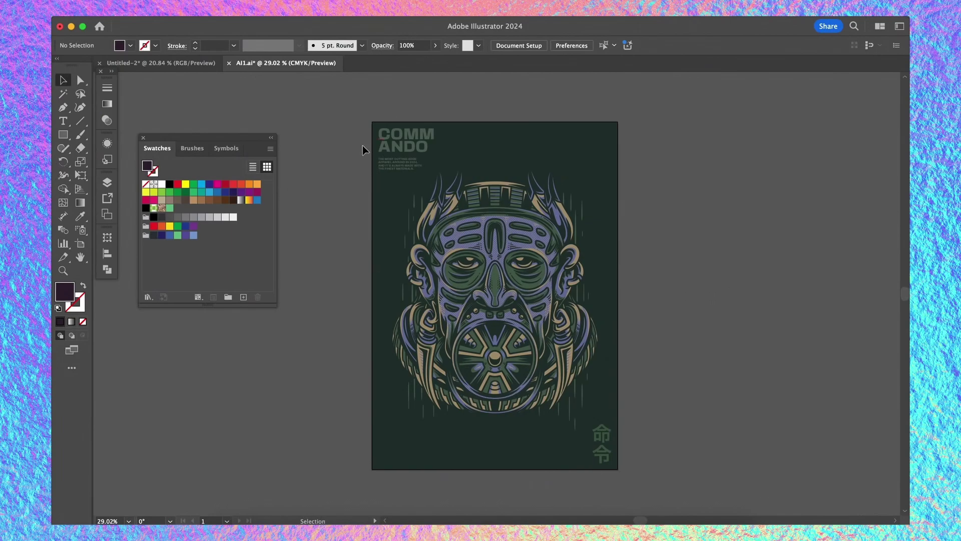
# - Recolor all poster artwork with My Color Theme using Recolor with Preset > Color Library
pyautogui.hotkey('ctrl', 'a')
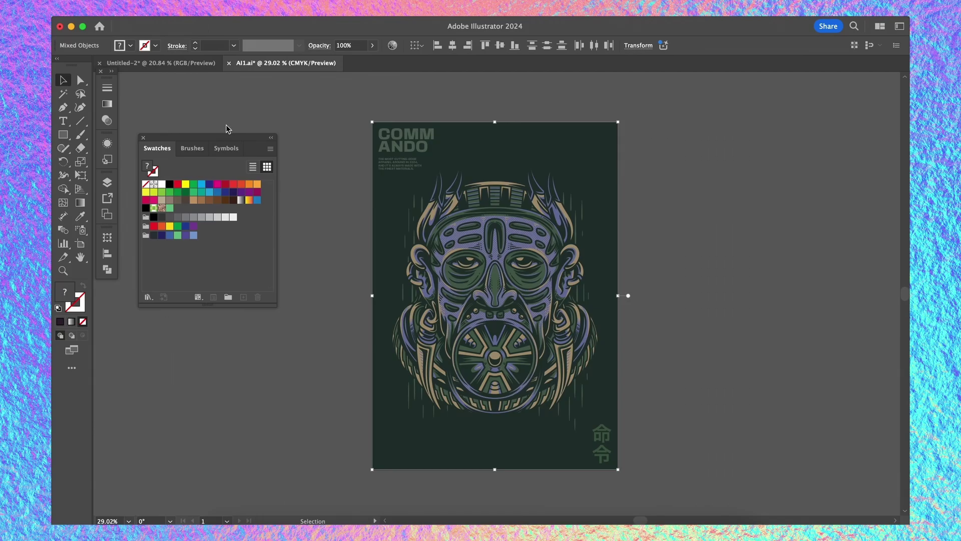
pyautogui.click(162, 8)
pyautogui.moveTo(113, 194)
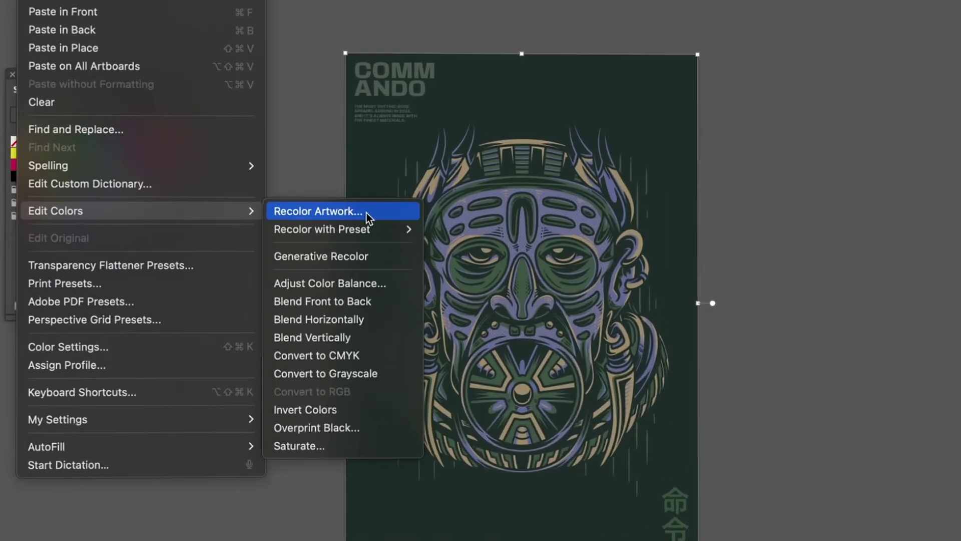
pyautogui.moveTo(316, 218)
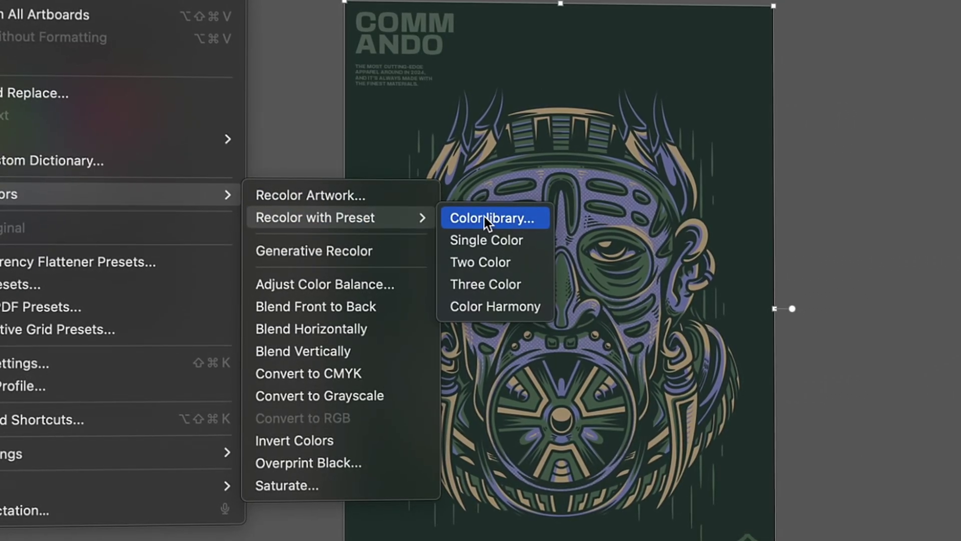
pyautogui.click(483, 216)
pyautogui.click(661, 311)
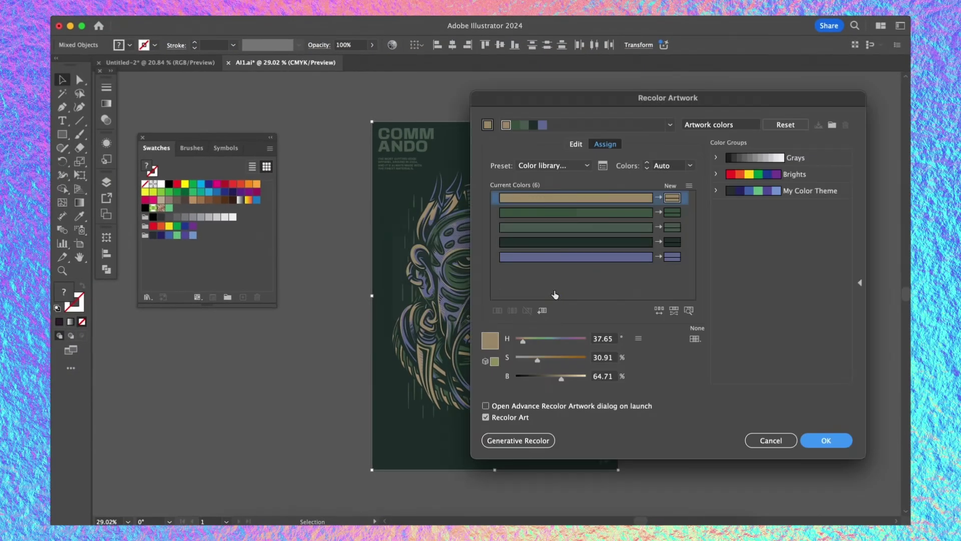
pyautogui.click(778, 194)
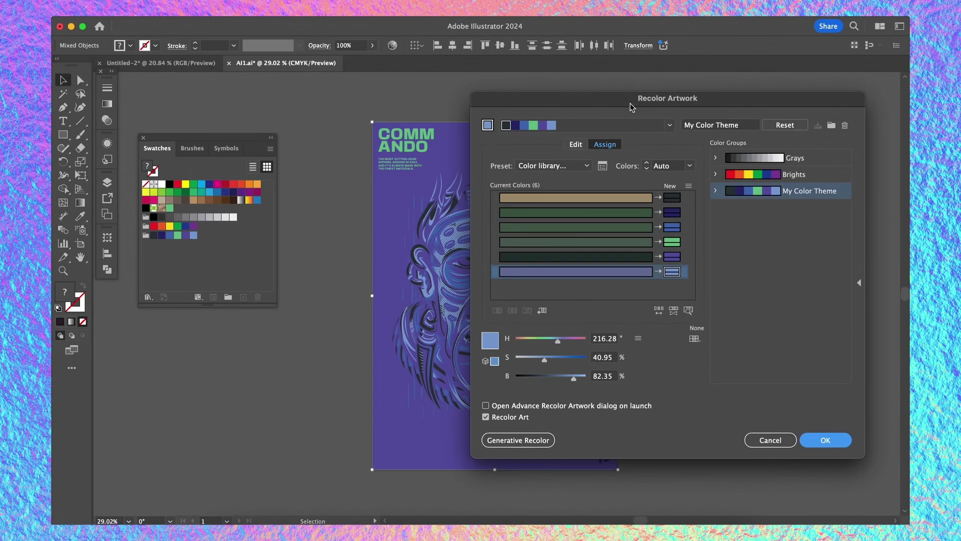
# - Darken the fifth assigned colour with the B slider, then pick the green fourth colour
pyautogui.moveTo(632, 107); pyautogui.dragTo(684, 106)
pyautogui.click(609, 252)
pyautogui.moveTo(650, 365)
pyautogui.mouseDown()
pyautogui.moveTo(624, 365)
pyautogui.moveTo(653, 367)
pyautogui.mouseUp()
pyautogui.click(661, 231)
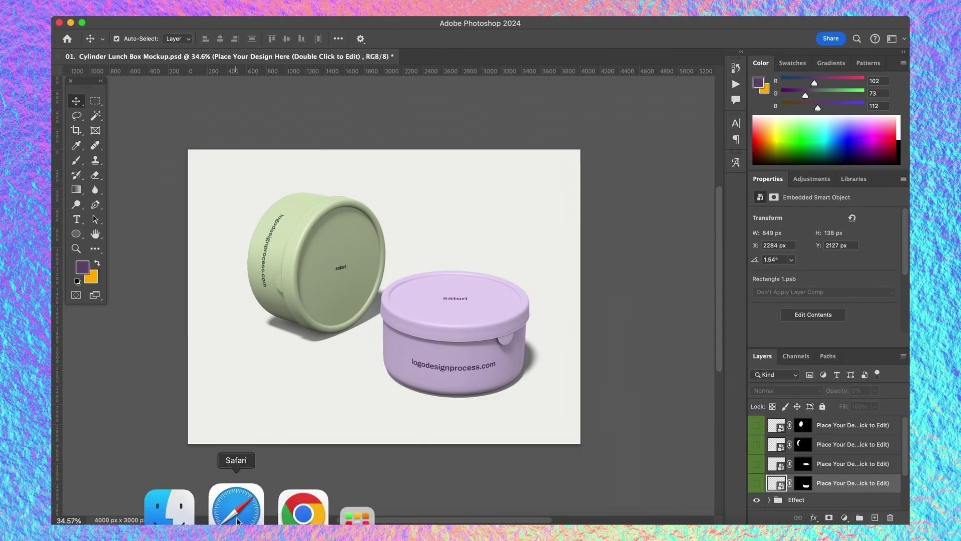
# - Ask ChatGPT which style rivals a pastel cosmetics brand; highlight 'Eco-friendly and Earthy'
pyautogui.hotkey('ctrl', 'Up')
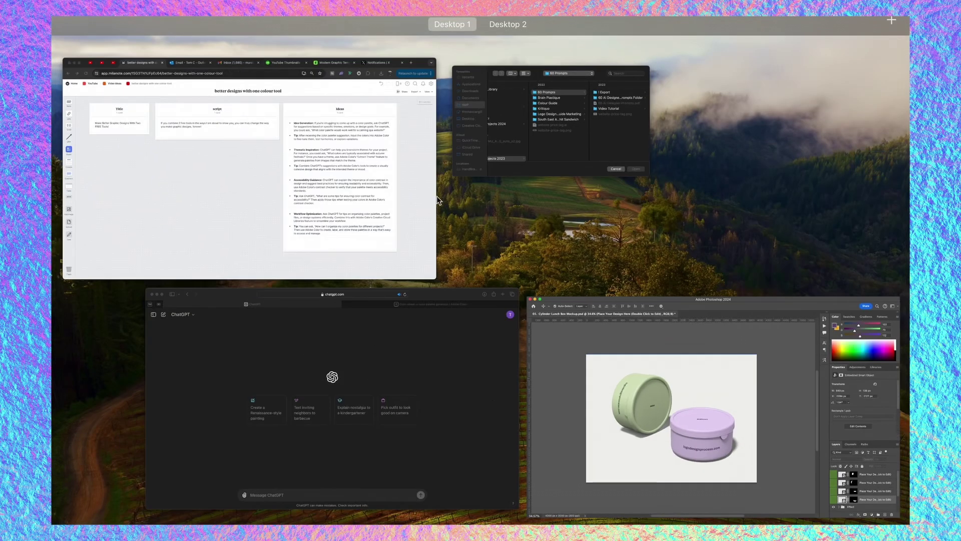
pyautogui.click(407, 381)
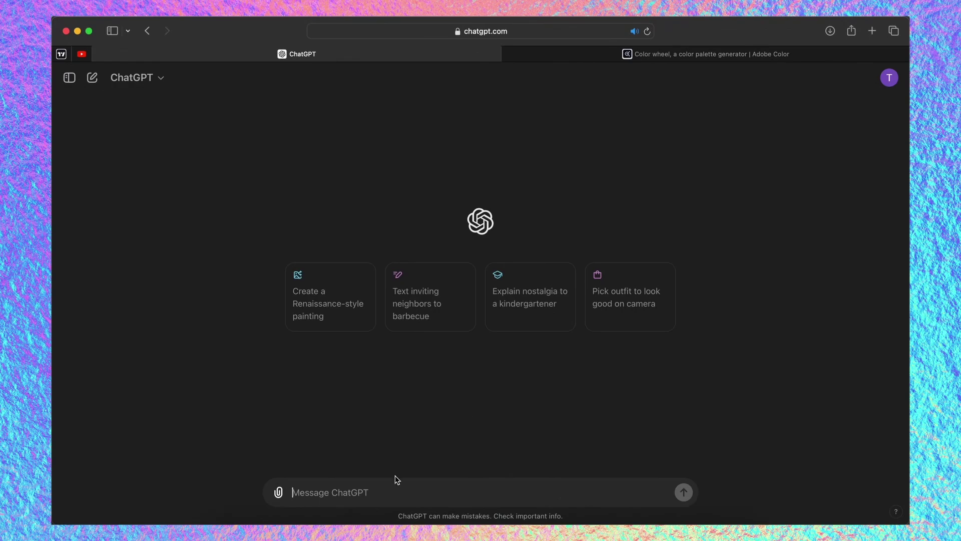
pyautogui.write('what ')
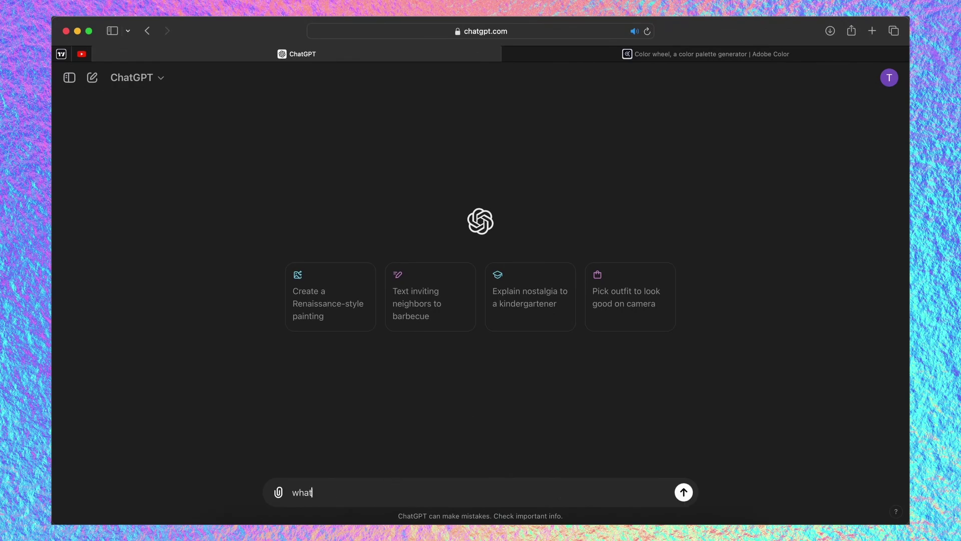
pyautogui.write('art style ')
pyautogui.write('o')
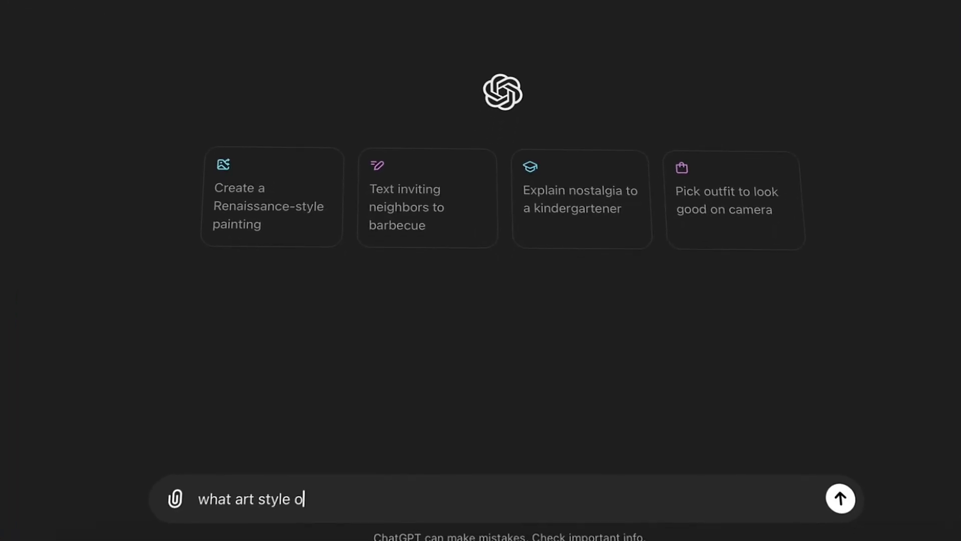
pyautogui.write('r design style would be ')
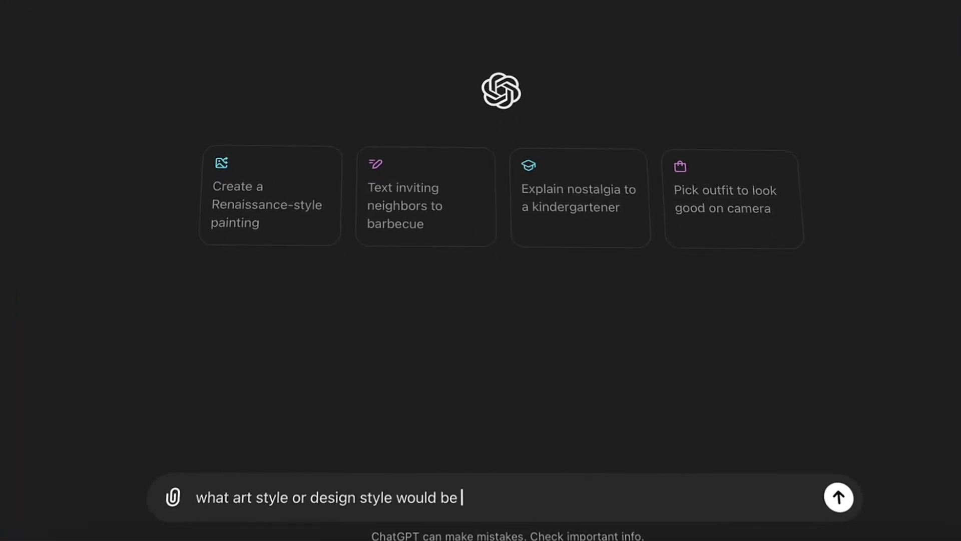
pyautogui.write('a good choice')
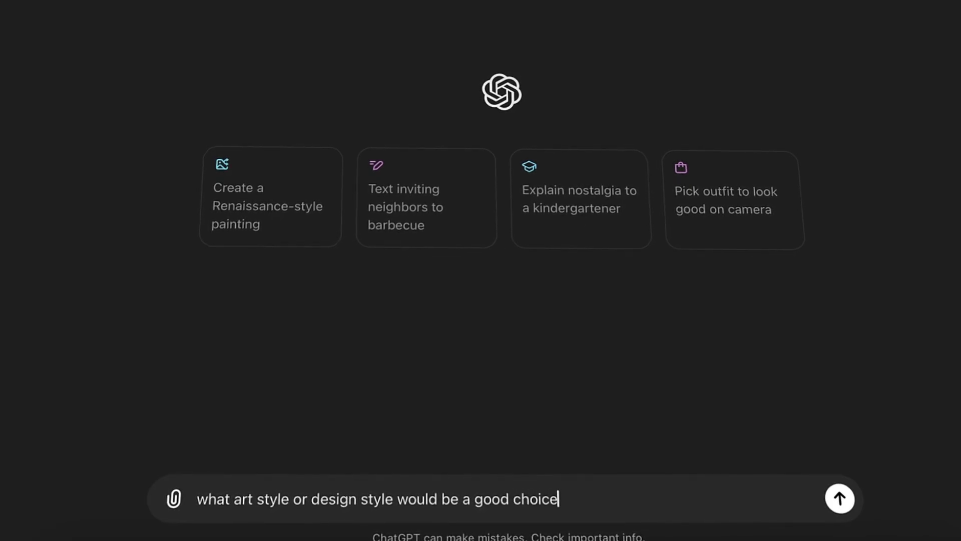
pyautogui.write(' to clempete with a c')
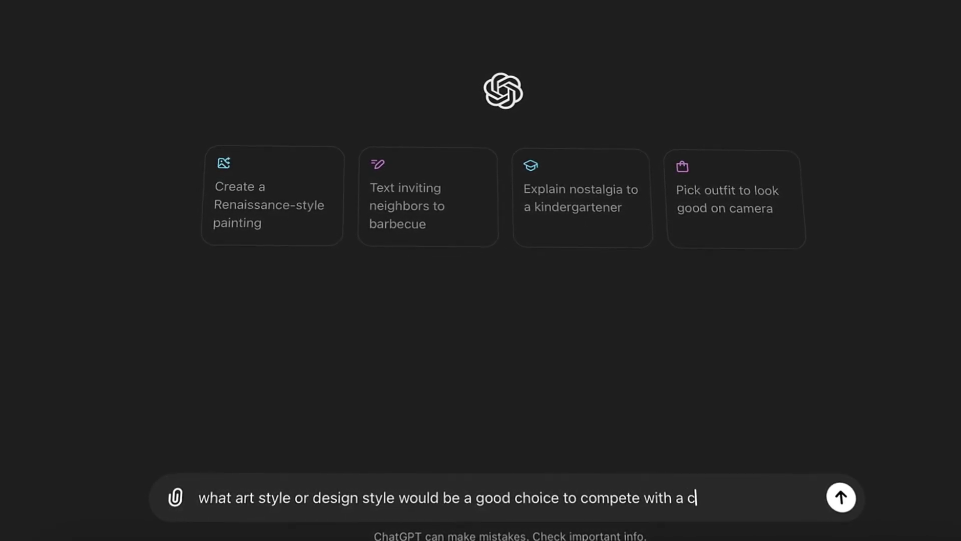
pyautogui.write('osmetics brand that')
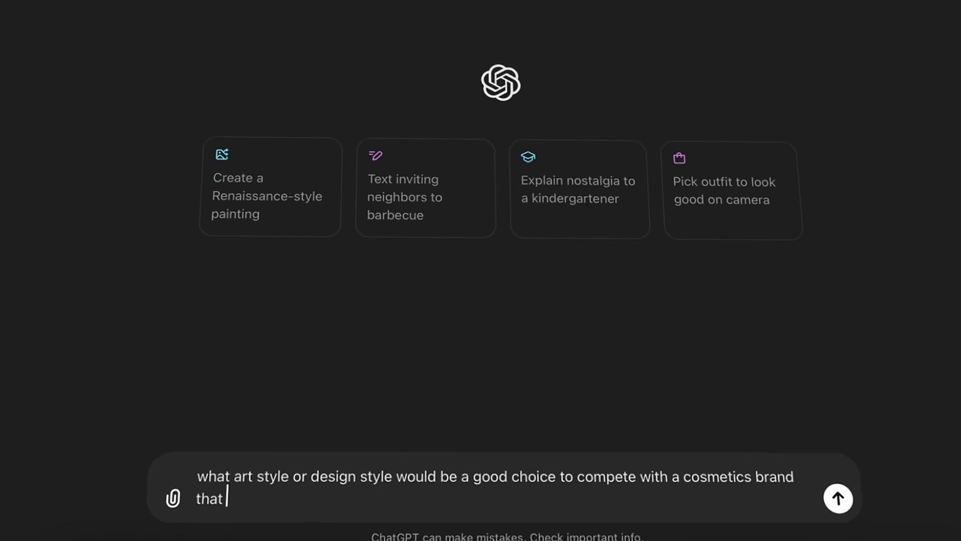
pyautogui.write(' focuses on paste')
pyautogui.write('l colo')
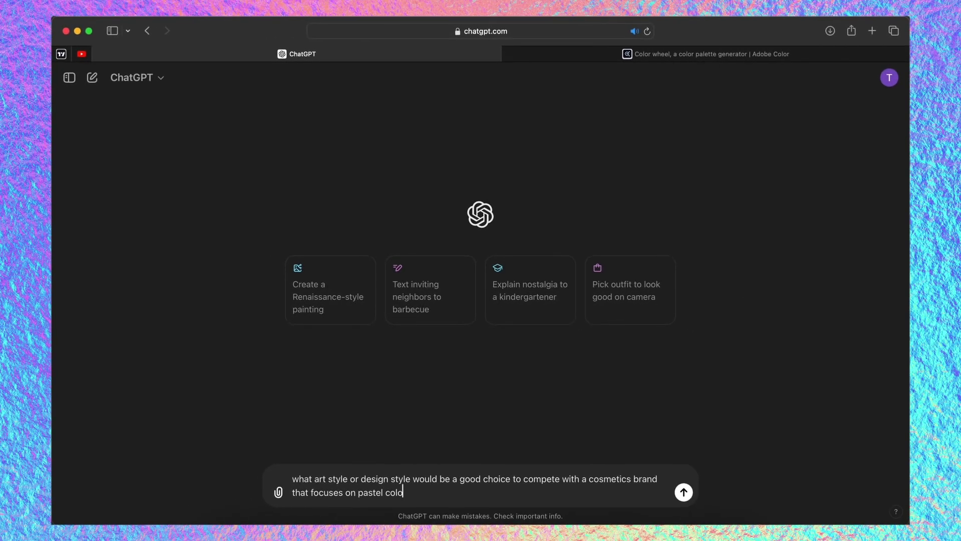
pyautogui.write('ng and branding')
pyautogui.press('Return')
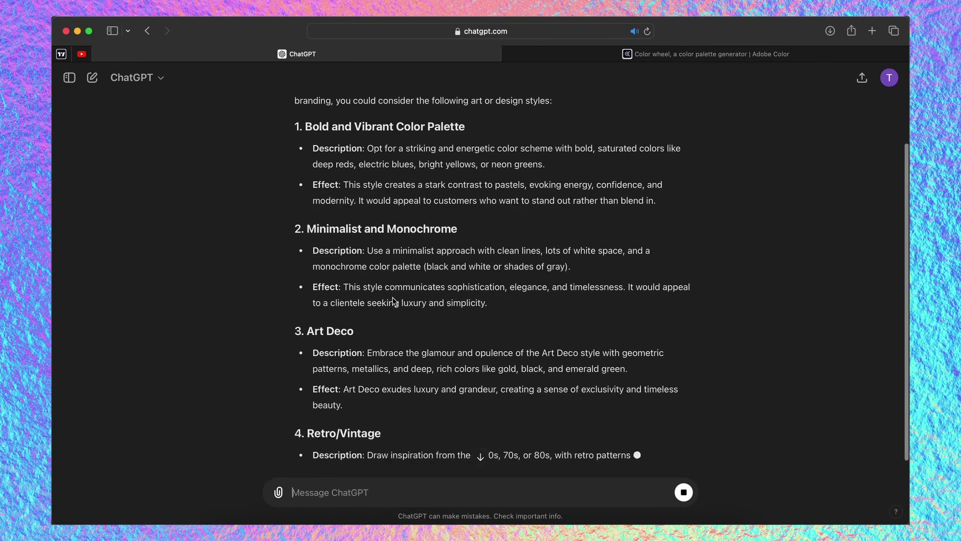
pyautogui.scroll(2, 399, 348)
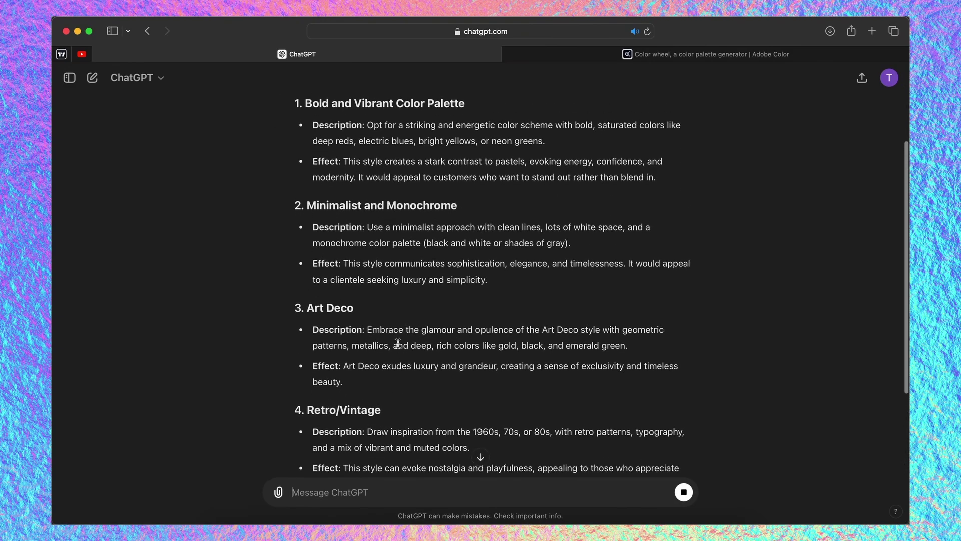
pyautogui.scroll(-5, 399, 347)
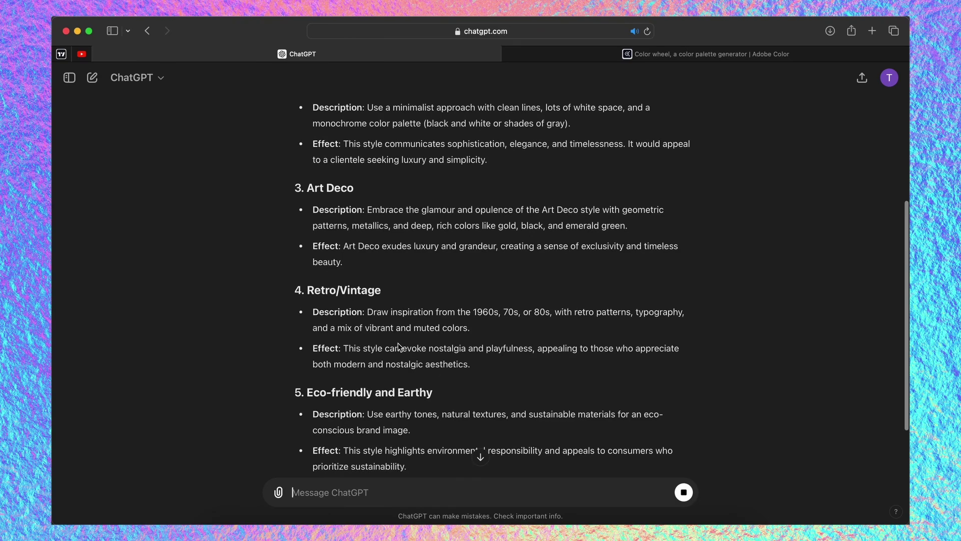
pyautogui.scroll(-3, 399, 347)
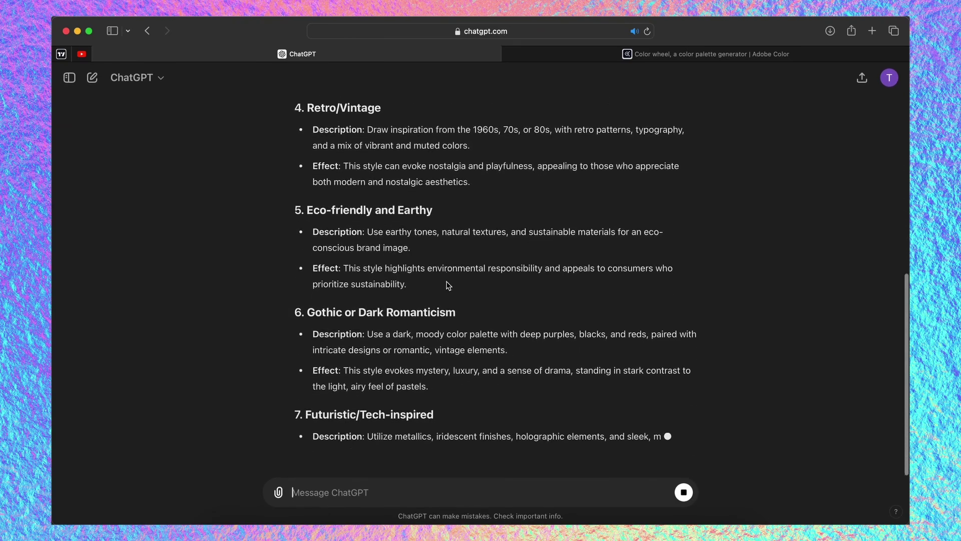
pyautogui.scroll(2, 447, 286)
pyautogui.scroll(-2, 448, 293)
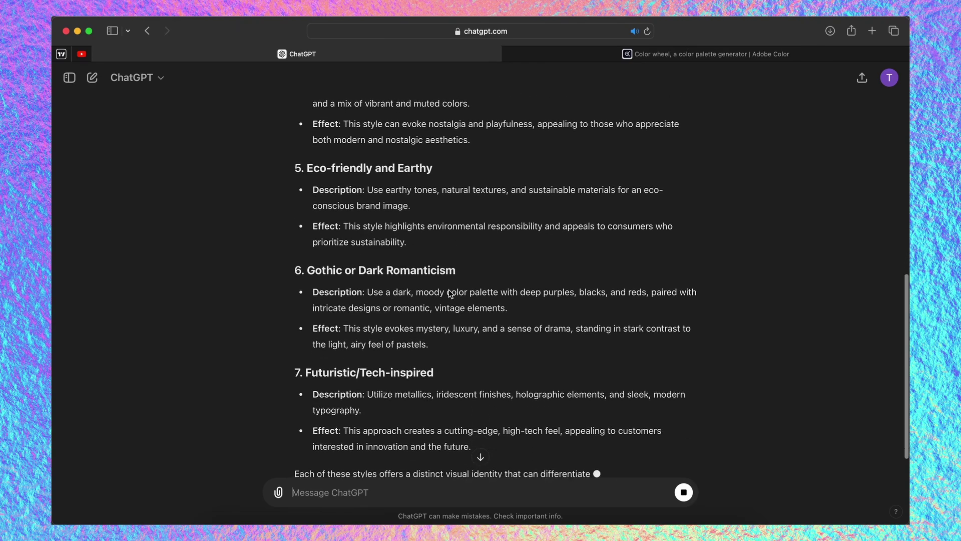
pyautogui.scroll(2, 448, 293)
pyautogui.scroll(1, 448, 293)
pyautogui.scroll(1, 447, 294)
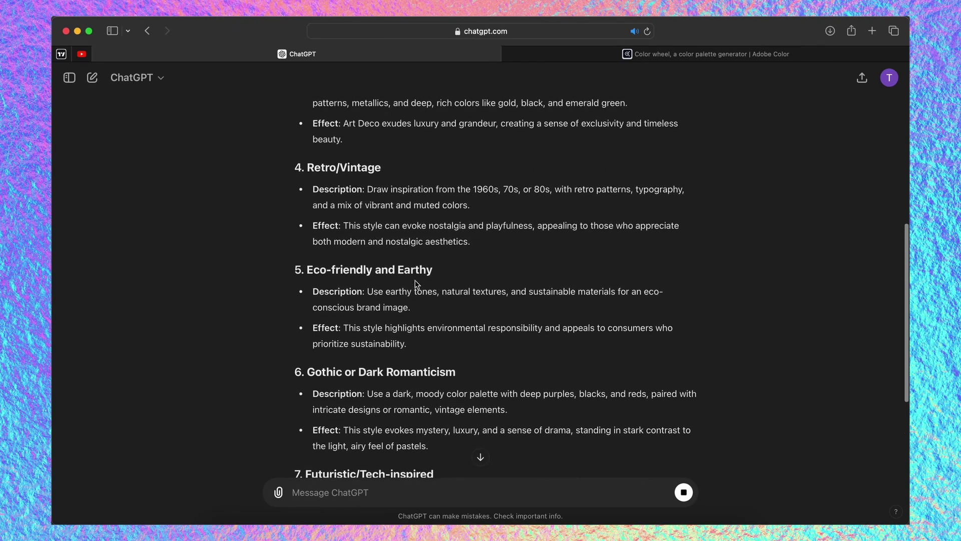
pyautogui.moveTo(433, 270); pyautogui.dragTo(310, 275)
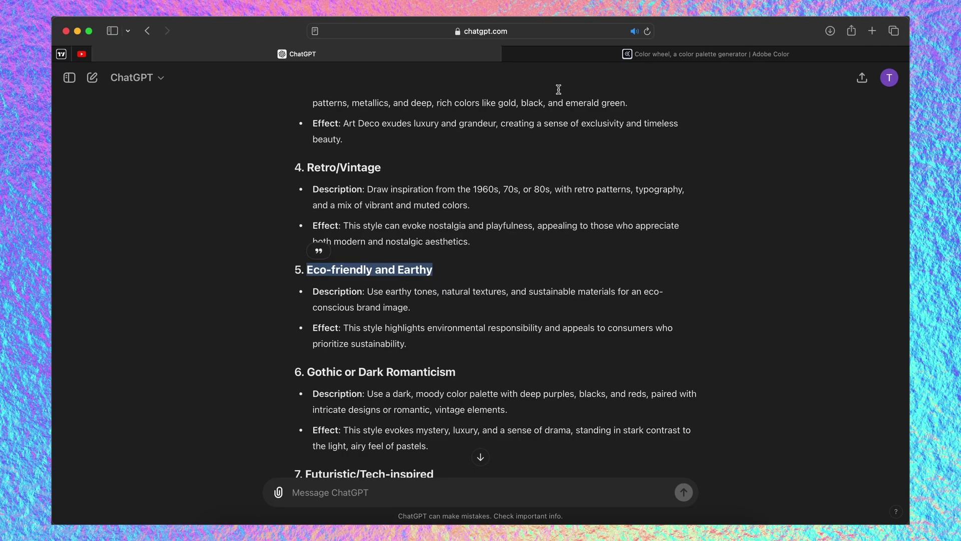
# - Search Adobe Color Explore for 'Eco-friendly and Earthy' and save the olive-and-beige theme
pyautogui.click(706, 54)
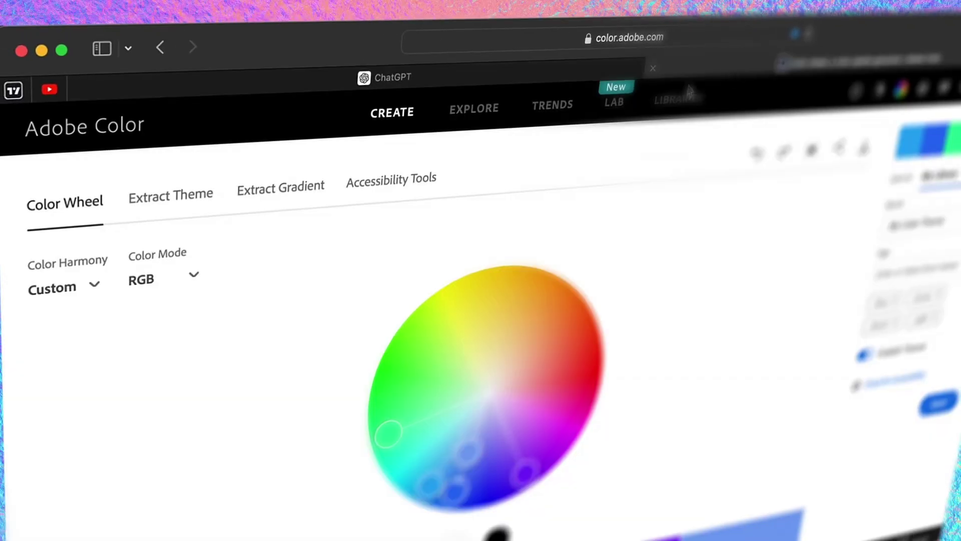
pyautogui.click(480, 114)
pyautogui.click(428, 175)
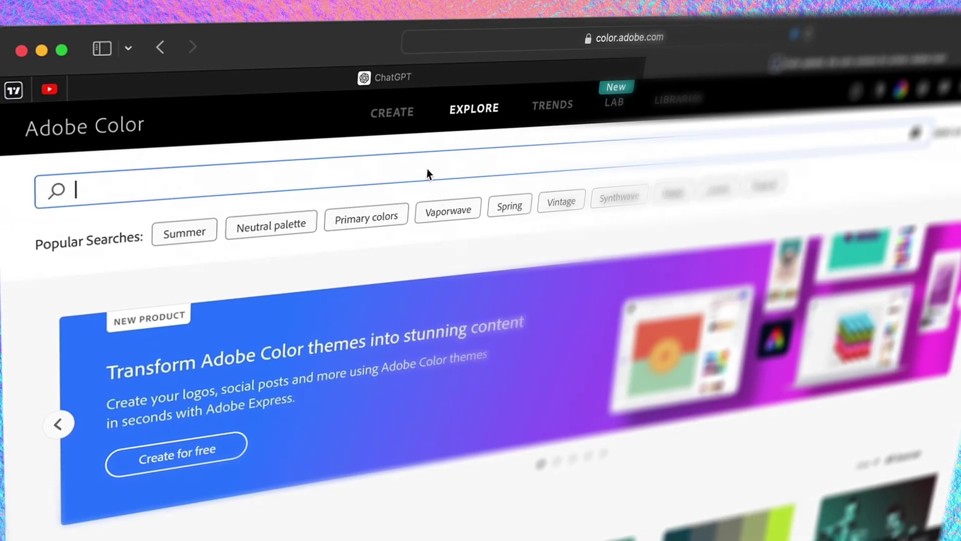
pyautogui.write('Eco-friendly and Earthy')
pyautogui.press('Return')
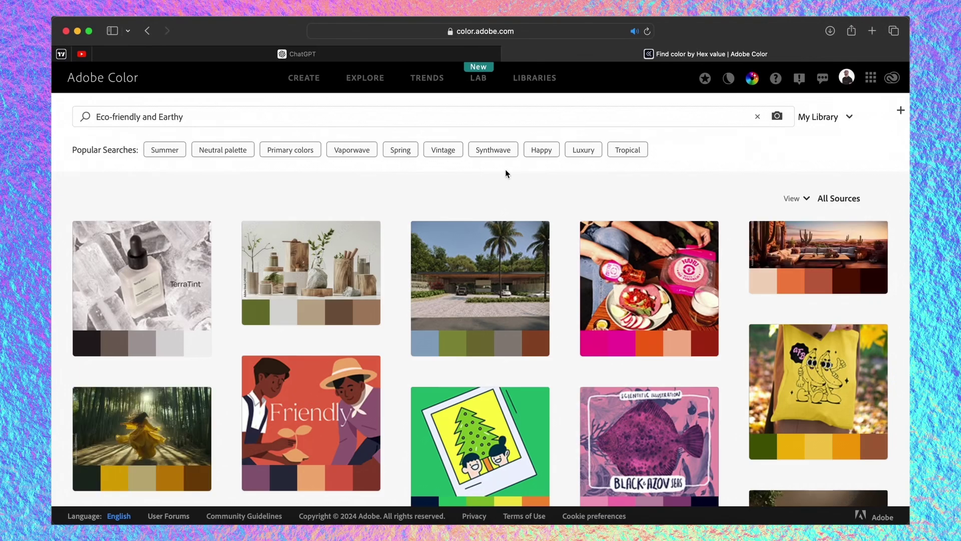
pyautogui.scroll(-2, 501, 174)
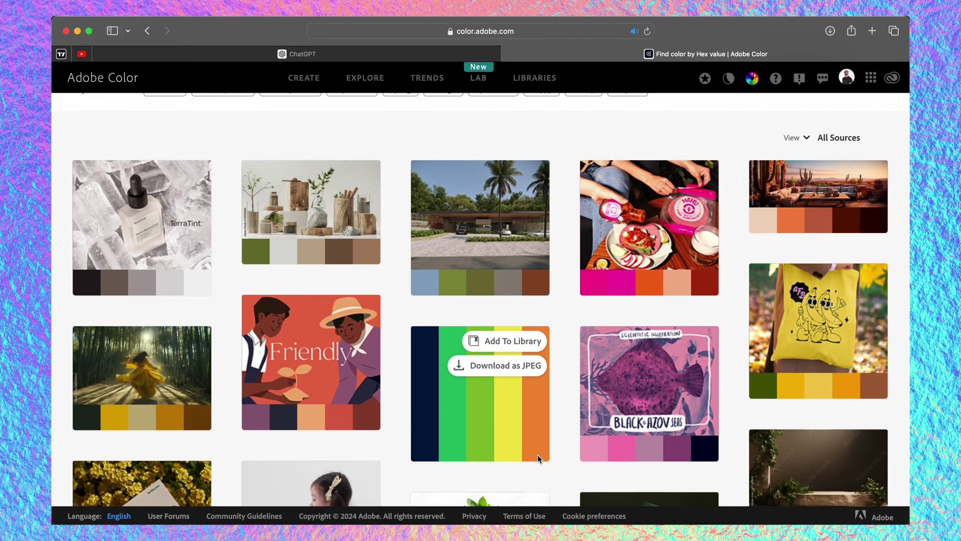
pyautogui.moveTo(311, 272)
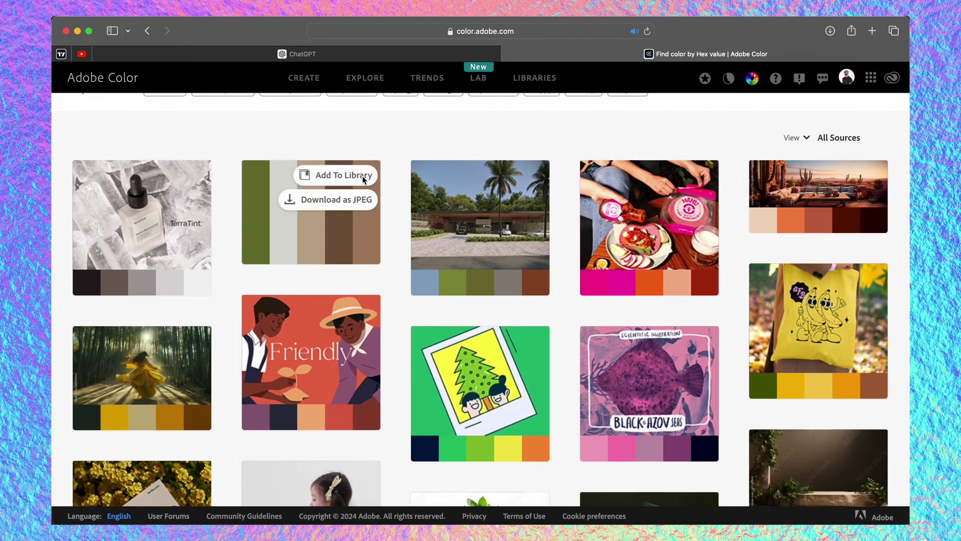
pyautogui.click(314, 177)
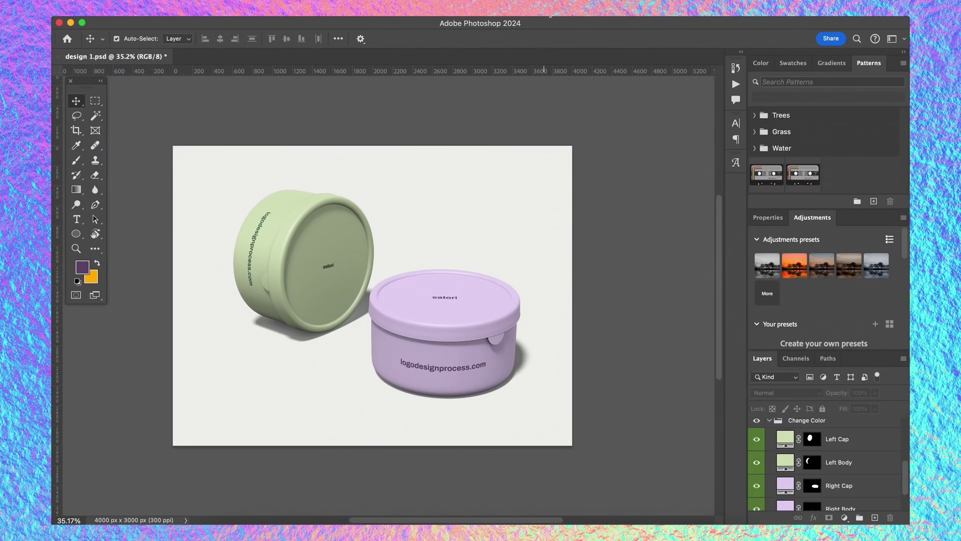
# - Colour the left cap tan from the eco-friendly palette, save the smart object, close Libraries
pyautogui.click(571, 245)
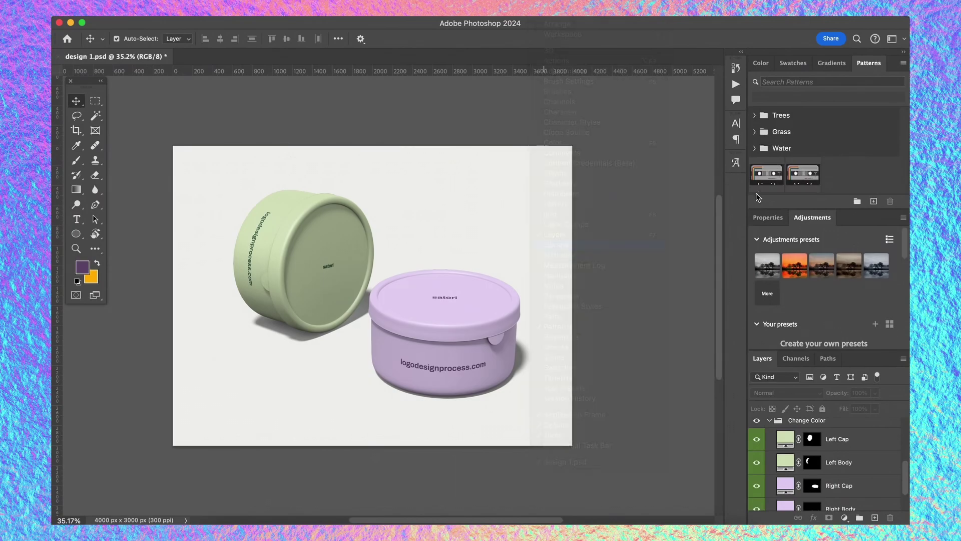
pyautogui.scroll(-2, 681, 315)
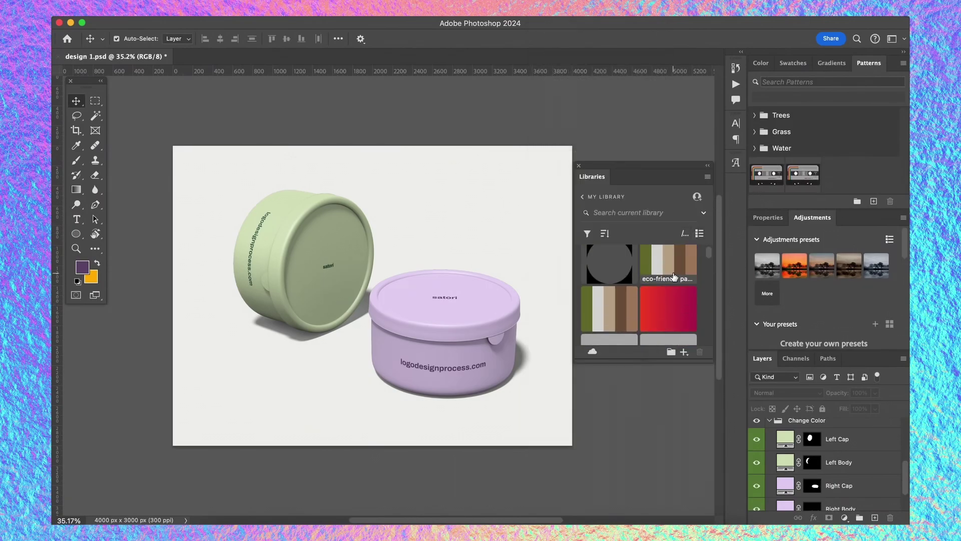
pyautogui.rightClick(674, 268)
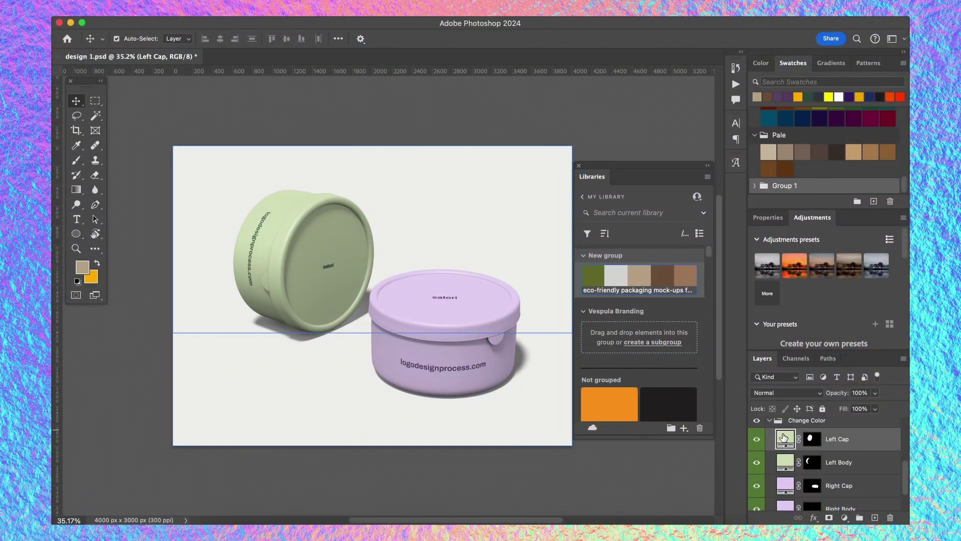
pyautogui.click(617, 279)
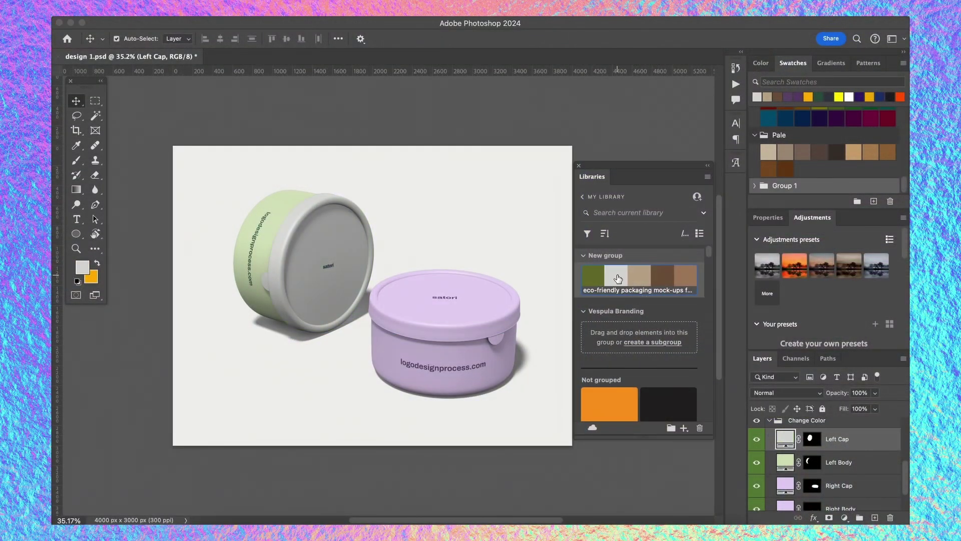
pyautogui.click(640, 278)
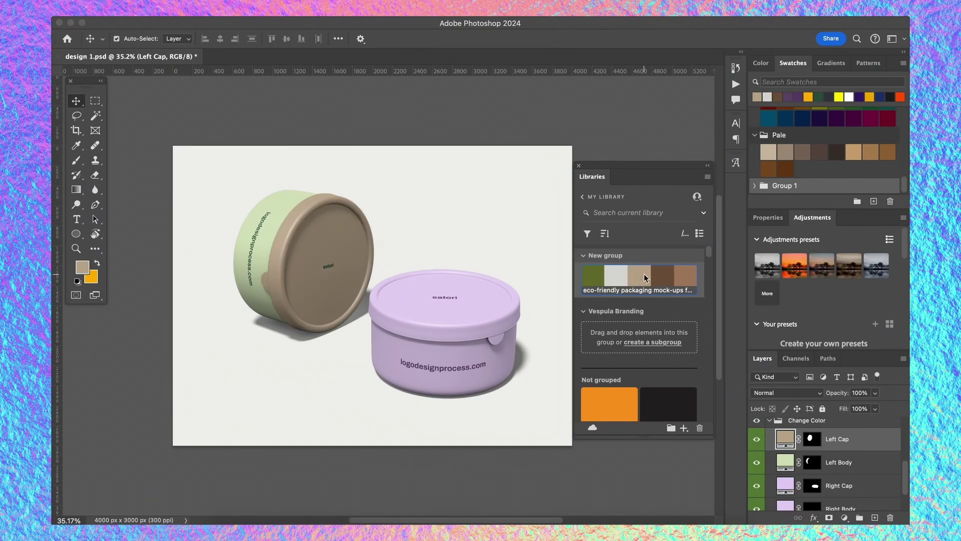
pyautogui.click(686, 279)
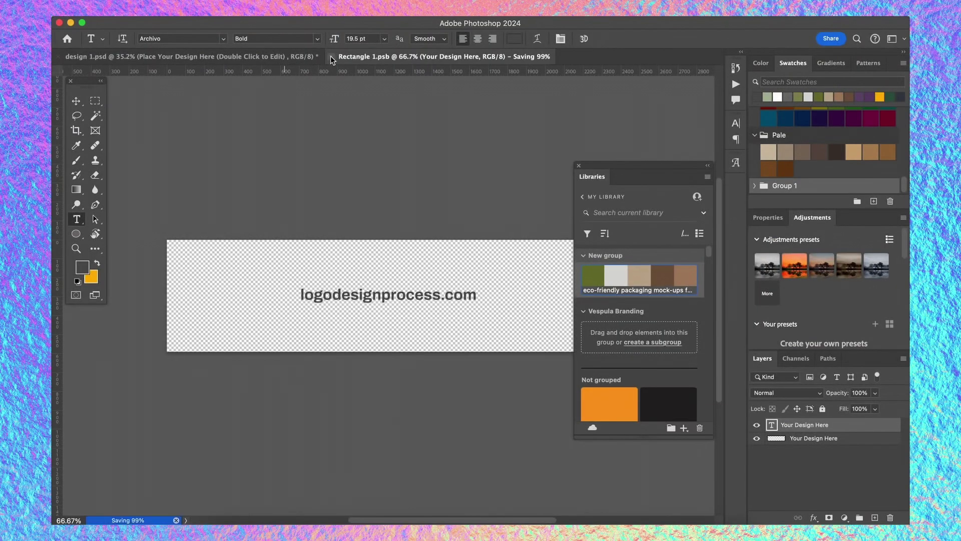
pyautogui.click(333, 56)
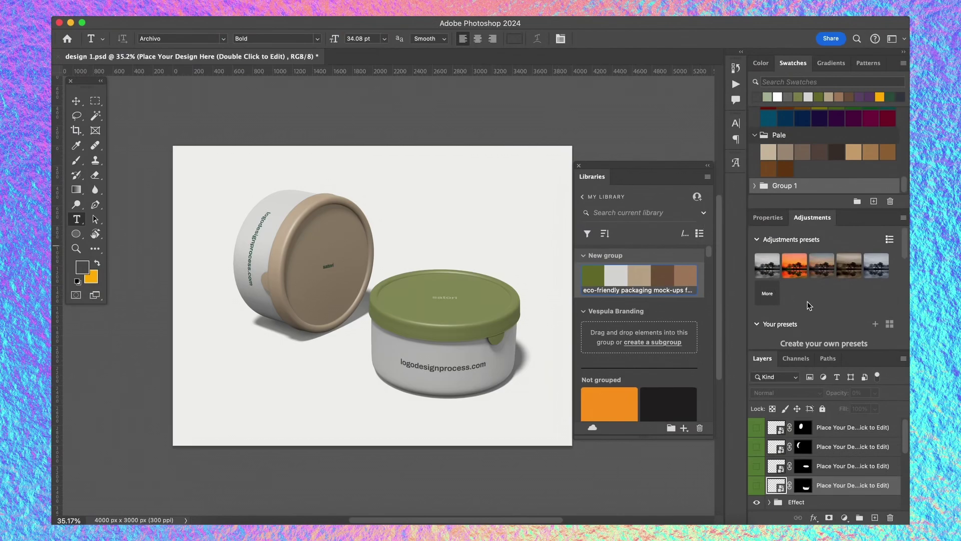
pyautogui.click(579, 167)
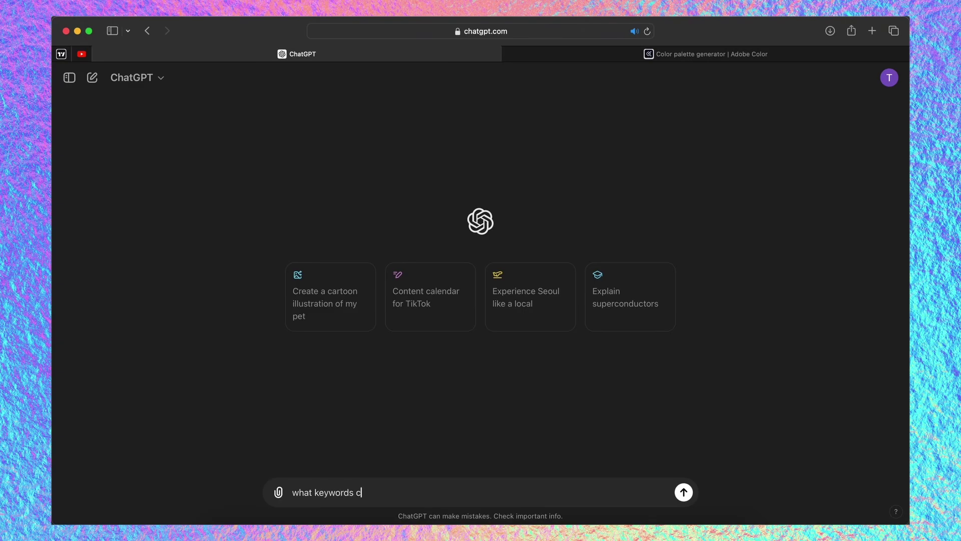
pyautogui.write('lik')
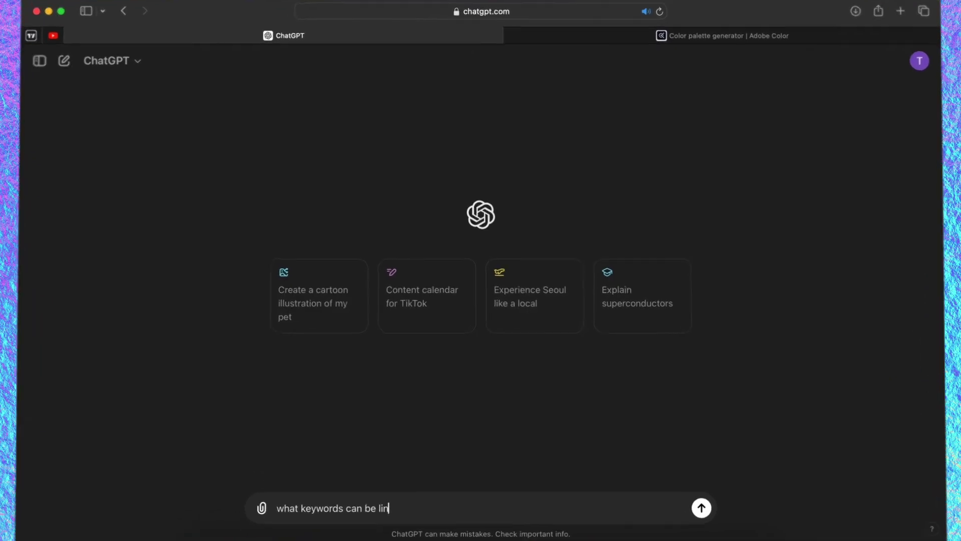
pyautogui.write('ed to motivations')
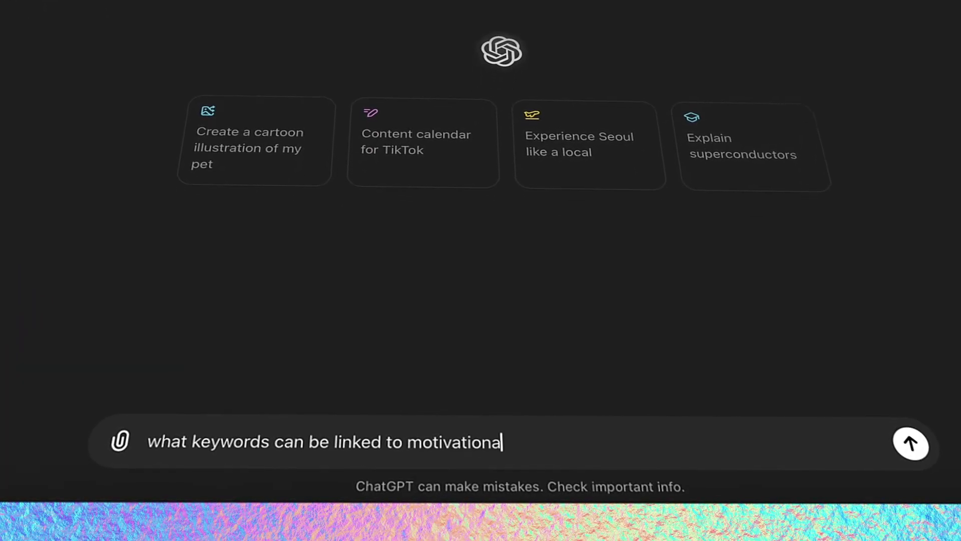
# - Ask ChatGPT for women's motivational poster keywords, select 'Empowerment', and return to Adobe Color
pyautogui.press('BackSpace')
pyautogui.write('al ')
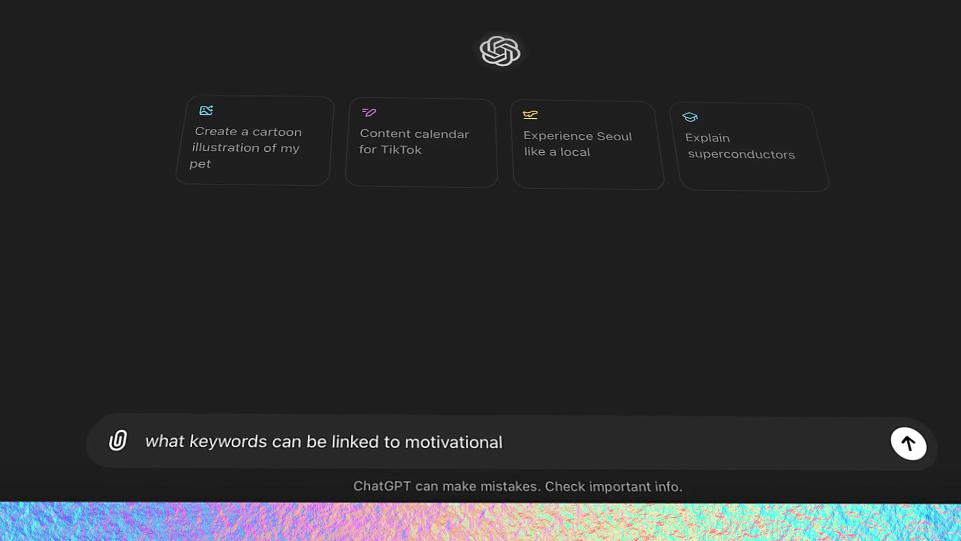
pyautogui.write('and strengt')
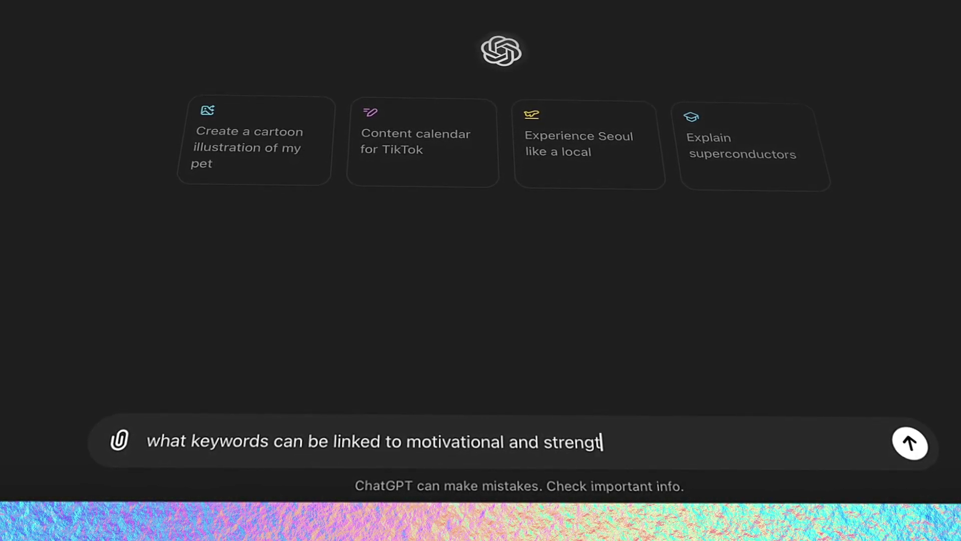
pyautogui.write('h posters for')
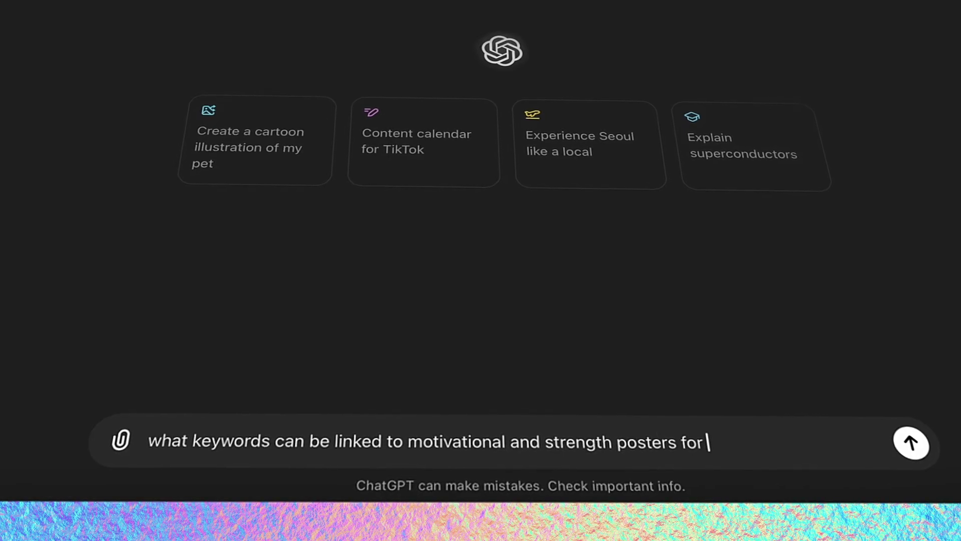
pyautogui.write(' wome')
pyautogui.write('n')
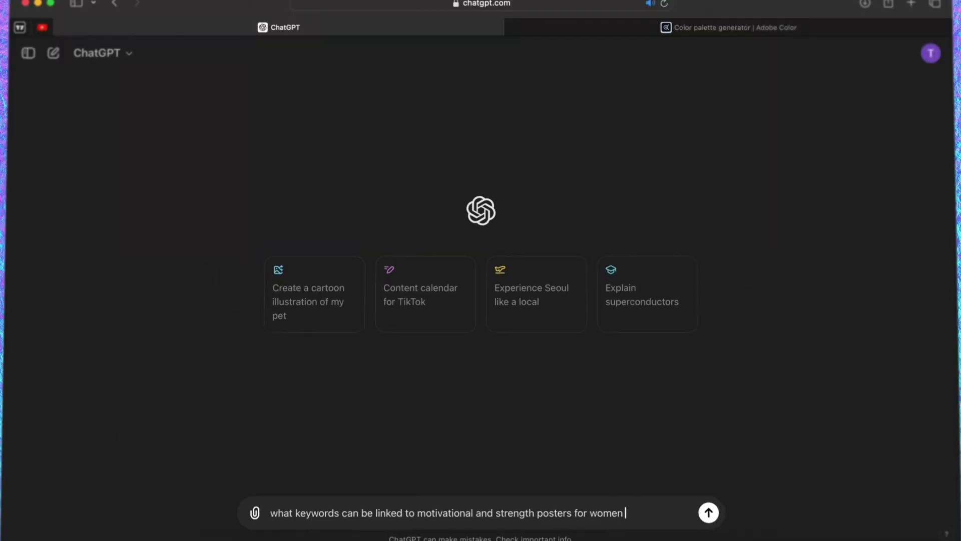
pyautogui.press('Return')
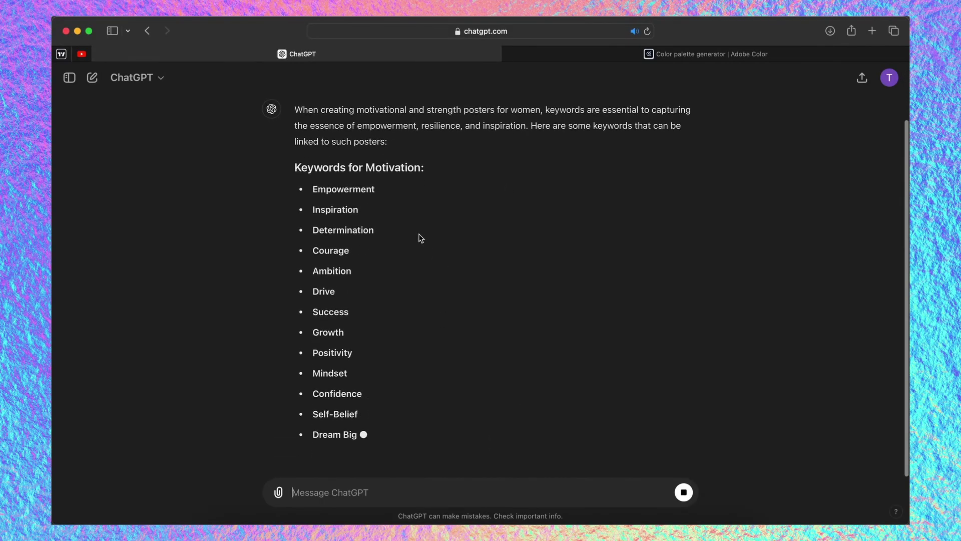
pyautogui.scroll(1, 419, 237)
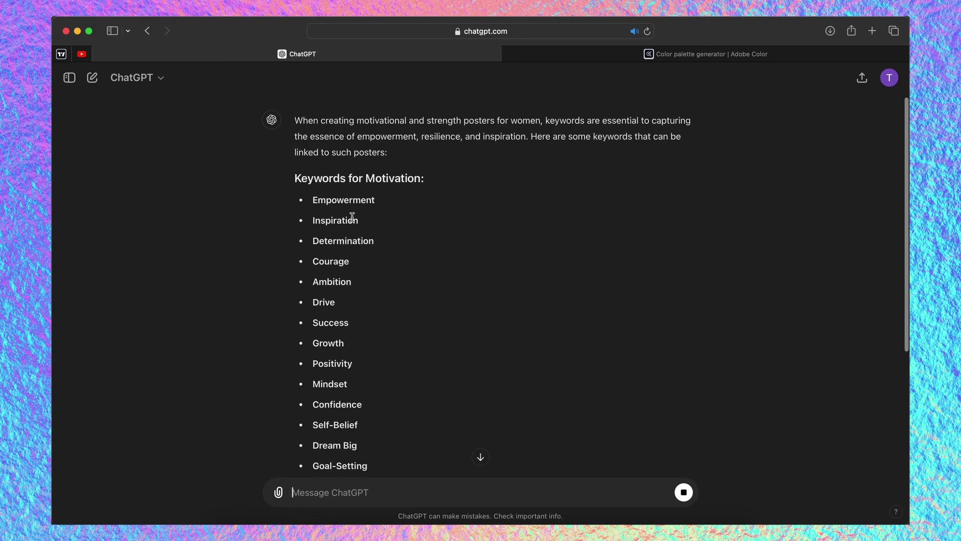
pyautogui.doubleClick(347, 201)
pyautogui.moveTo(361, 536)
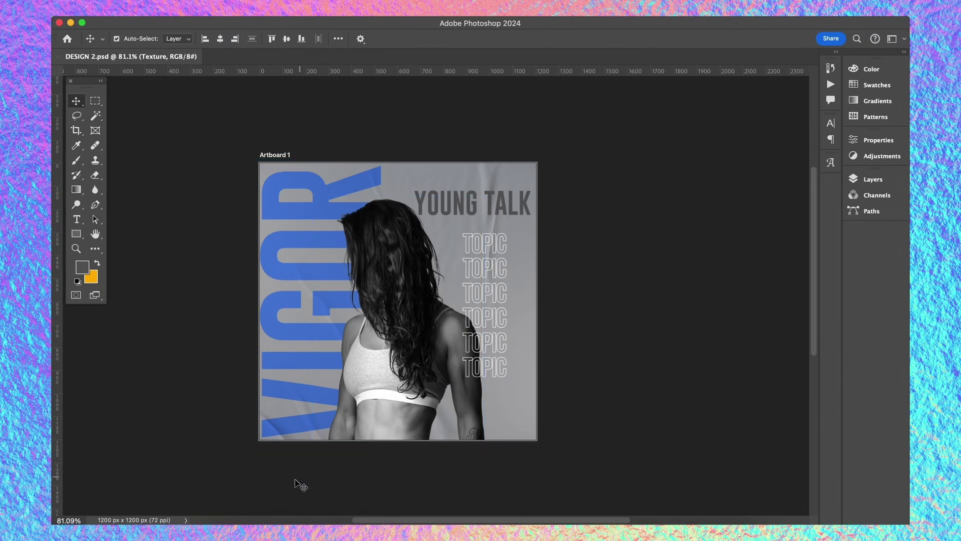
pyautogui.click(226, 521)
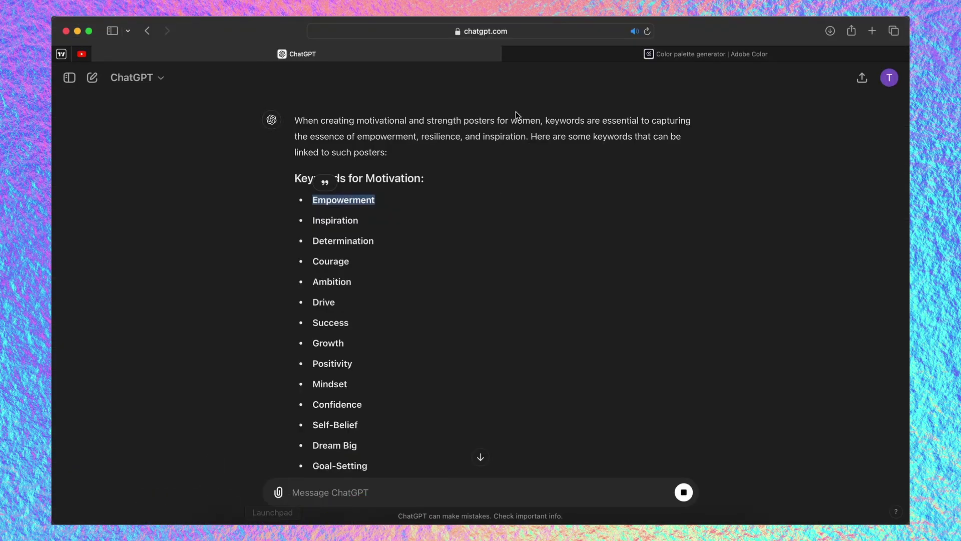
pyautogui.click(577, 55)
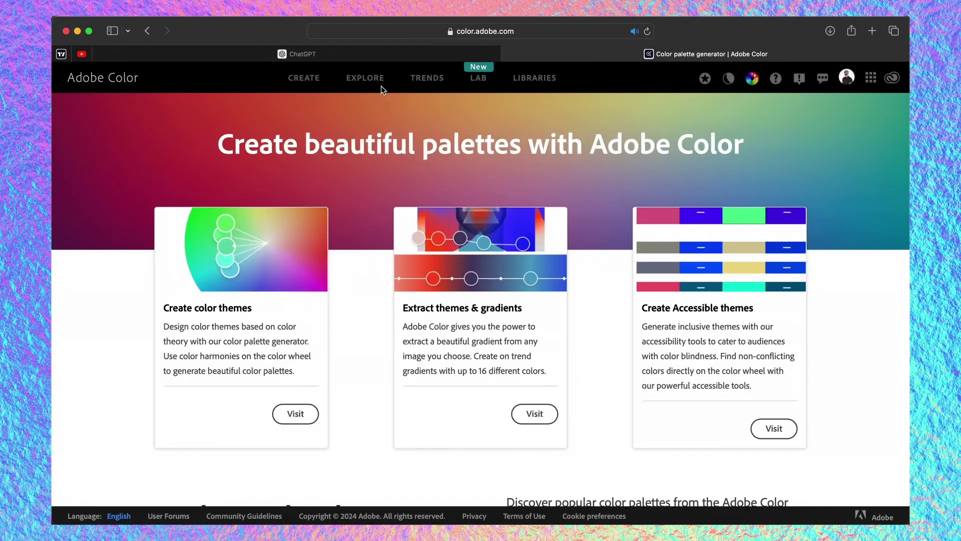
# - Search Color Trends for 'Empowerment, strength' and add the dark grey-brown palette to the library
pyautogui.click(427, 78)
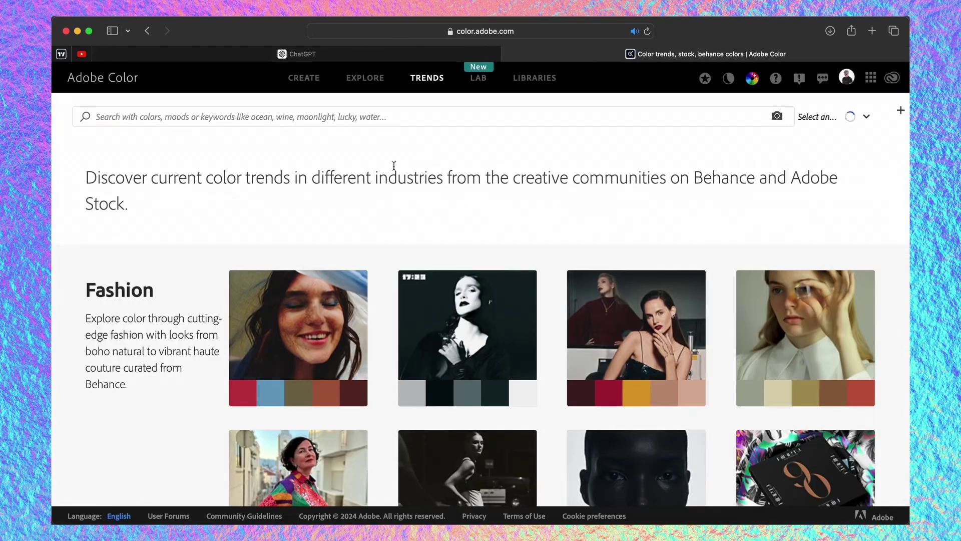
pyautogui.click(300, 118)
pyautogui.write('Empowerment')
pyautogui.press('Return')
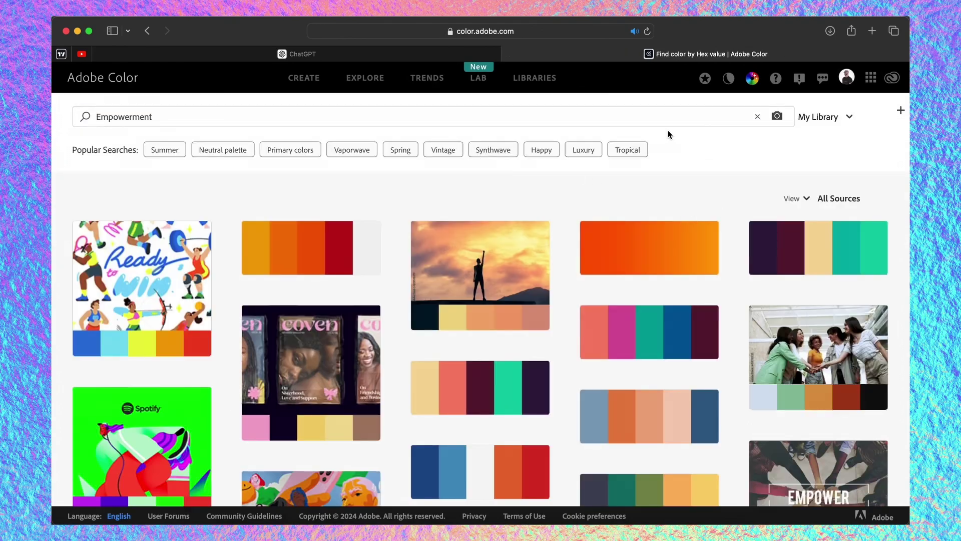
pyautogui.scroll(-1, 650, 165)
pyautogui.scroll(-2, 647, 167)
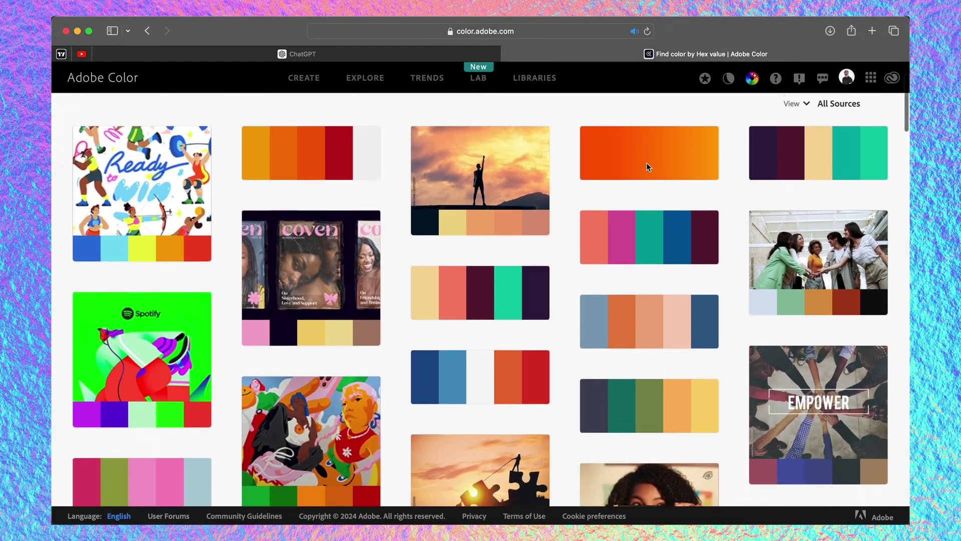
pyautogui.scroll(-2, 647, 167)
pyautogui.scroll(-1, 647, 166)
pyautogui.scroll(-1, 647, 163)
pyautogui.scroll(-2, 644, 165)
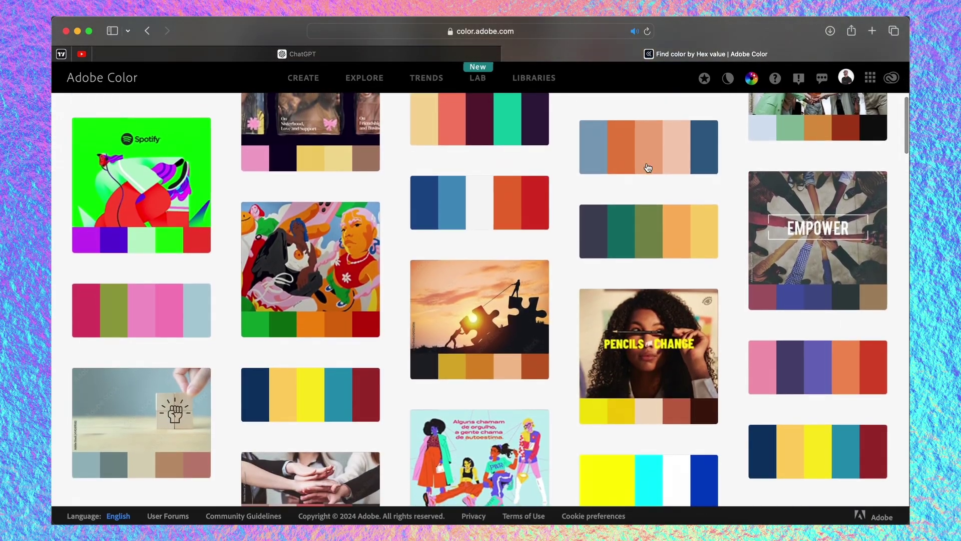
pyautogui.scroll(10, 643, 165)
pyautogui.click(229, 111)
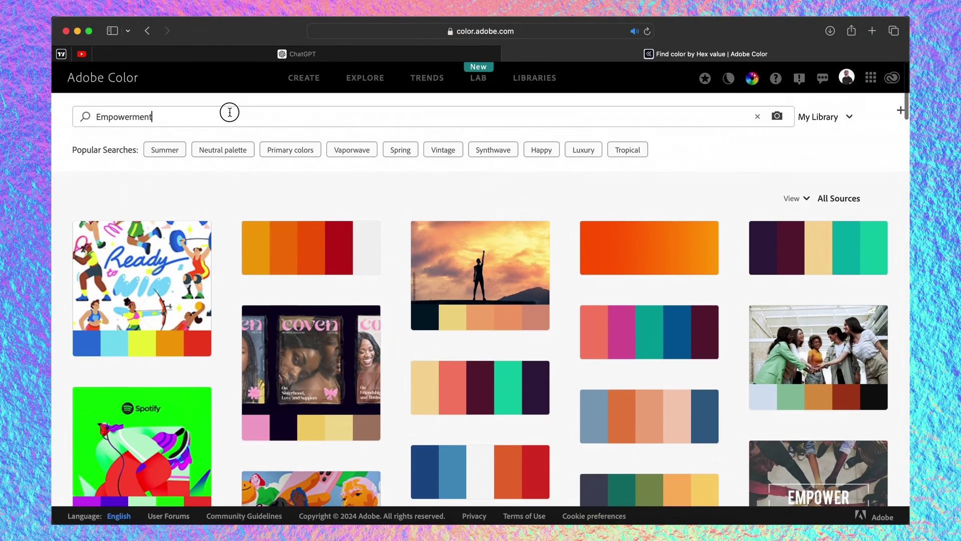
pyautogui.write(', strength')
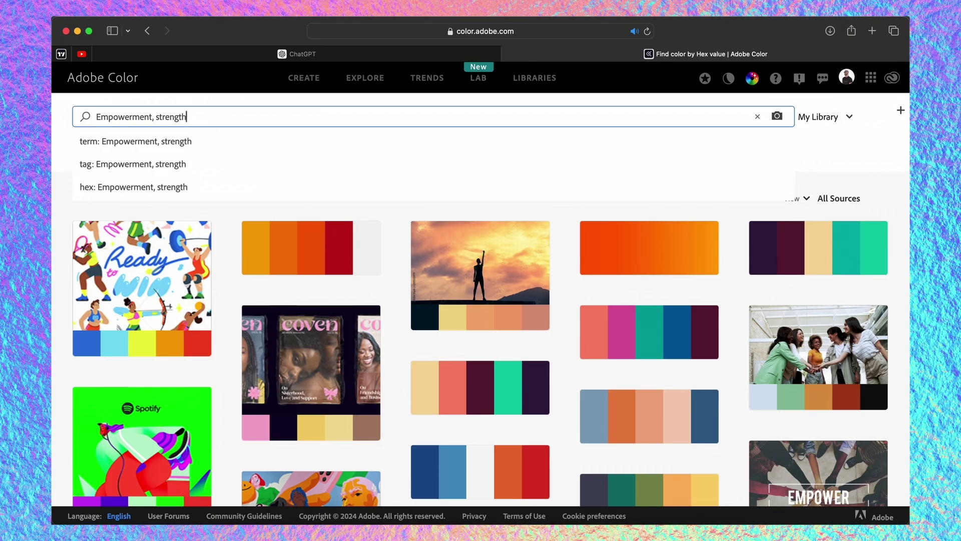
pyautogui.press('Return')
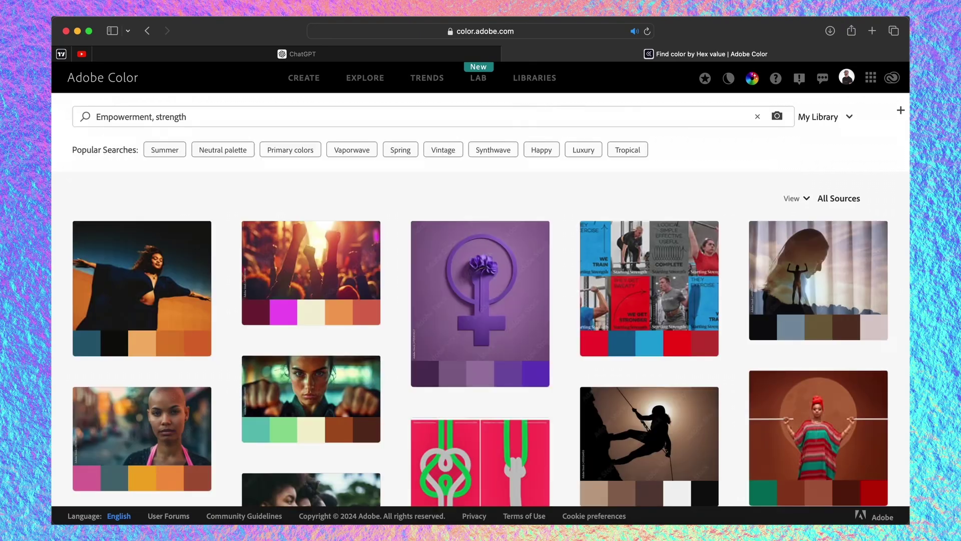
pyautogui.scroll(-5, 497, 242)
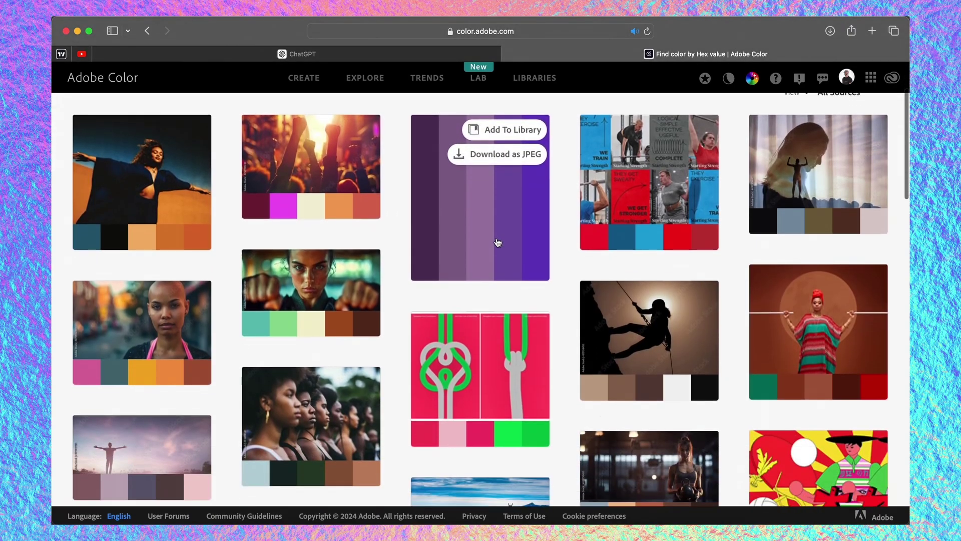
pyautogui.scroll(-2, 496, 242)
pyautogui.scroll(-2, 496, 242)
pyautogui.scroll(-2, 496, 242)
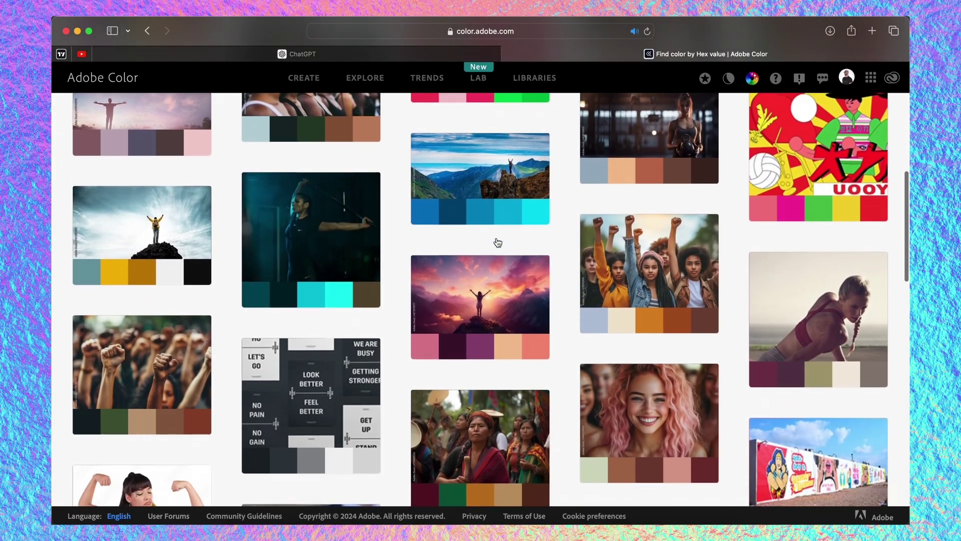
pyautogui.scroll(-2, 496, 237)
pyautogui.scroll(-4, 585, 319)
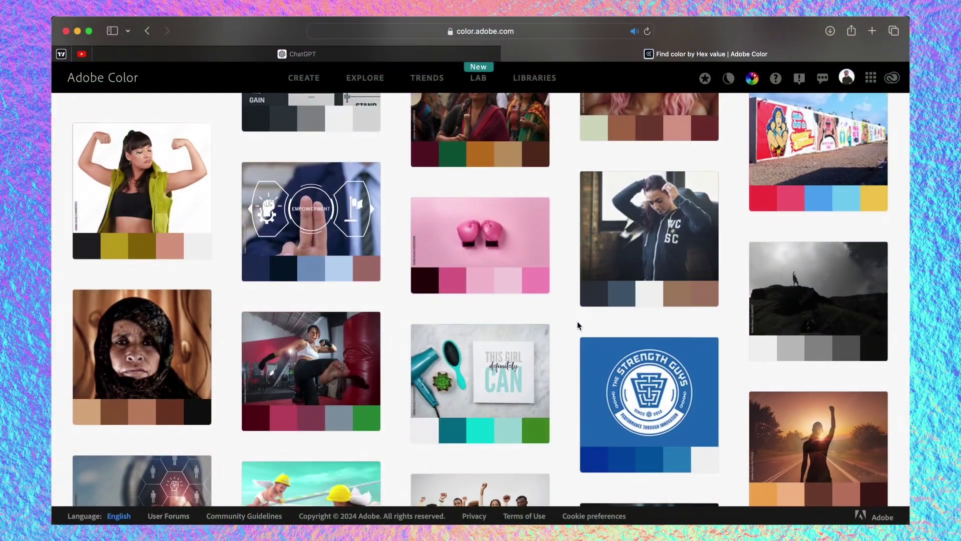
pyautogui.moveTo(649, 240)
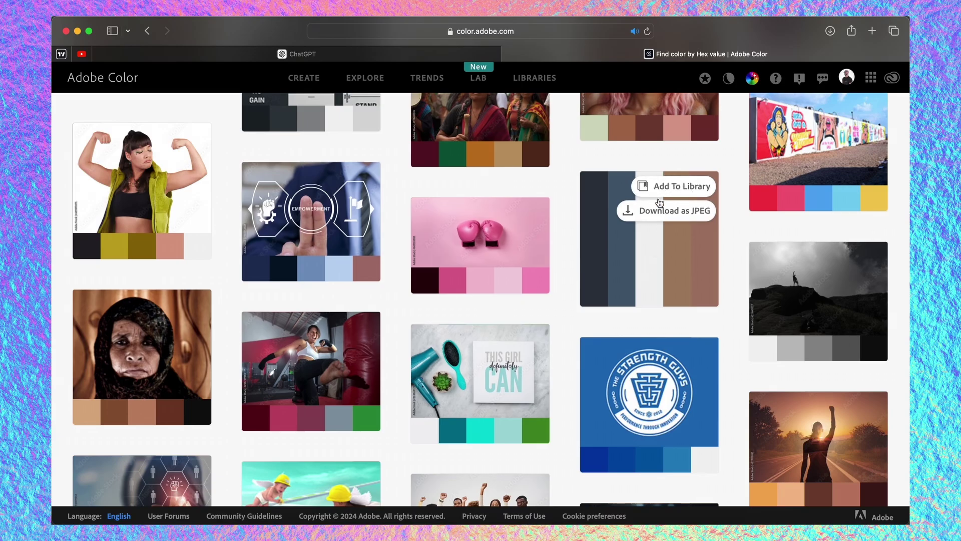
pyautogui.click(665, 188)
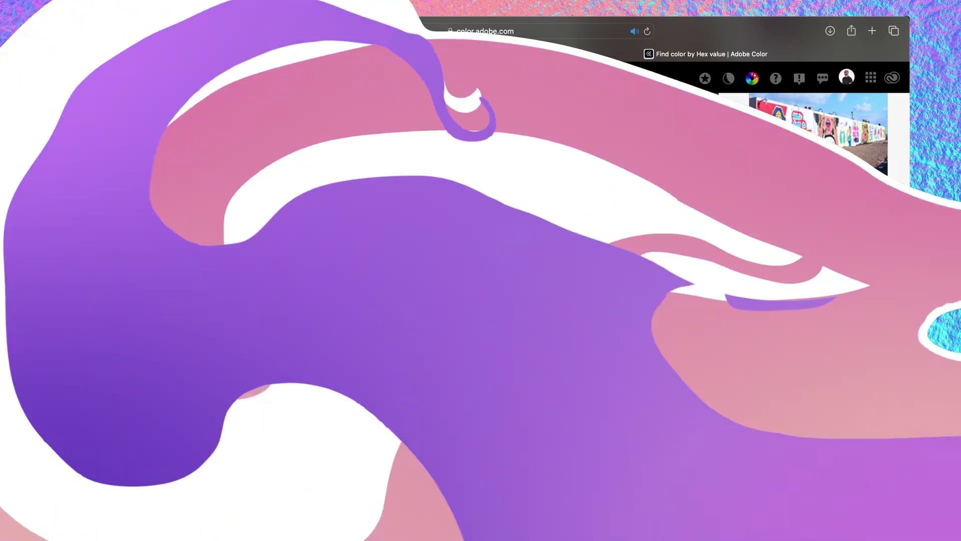